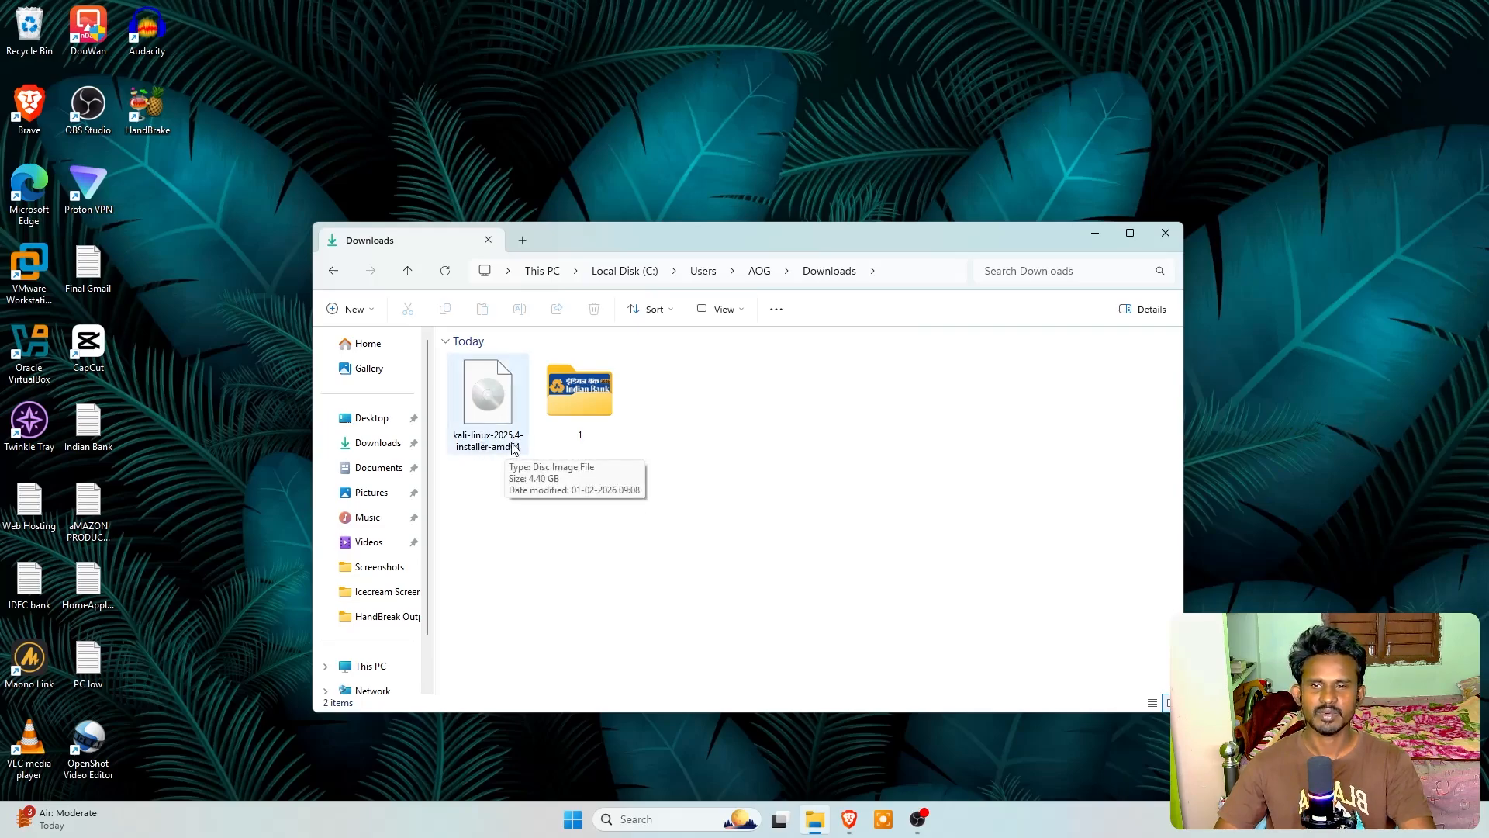
left_click(494, 423)
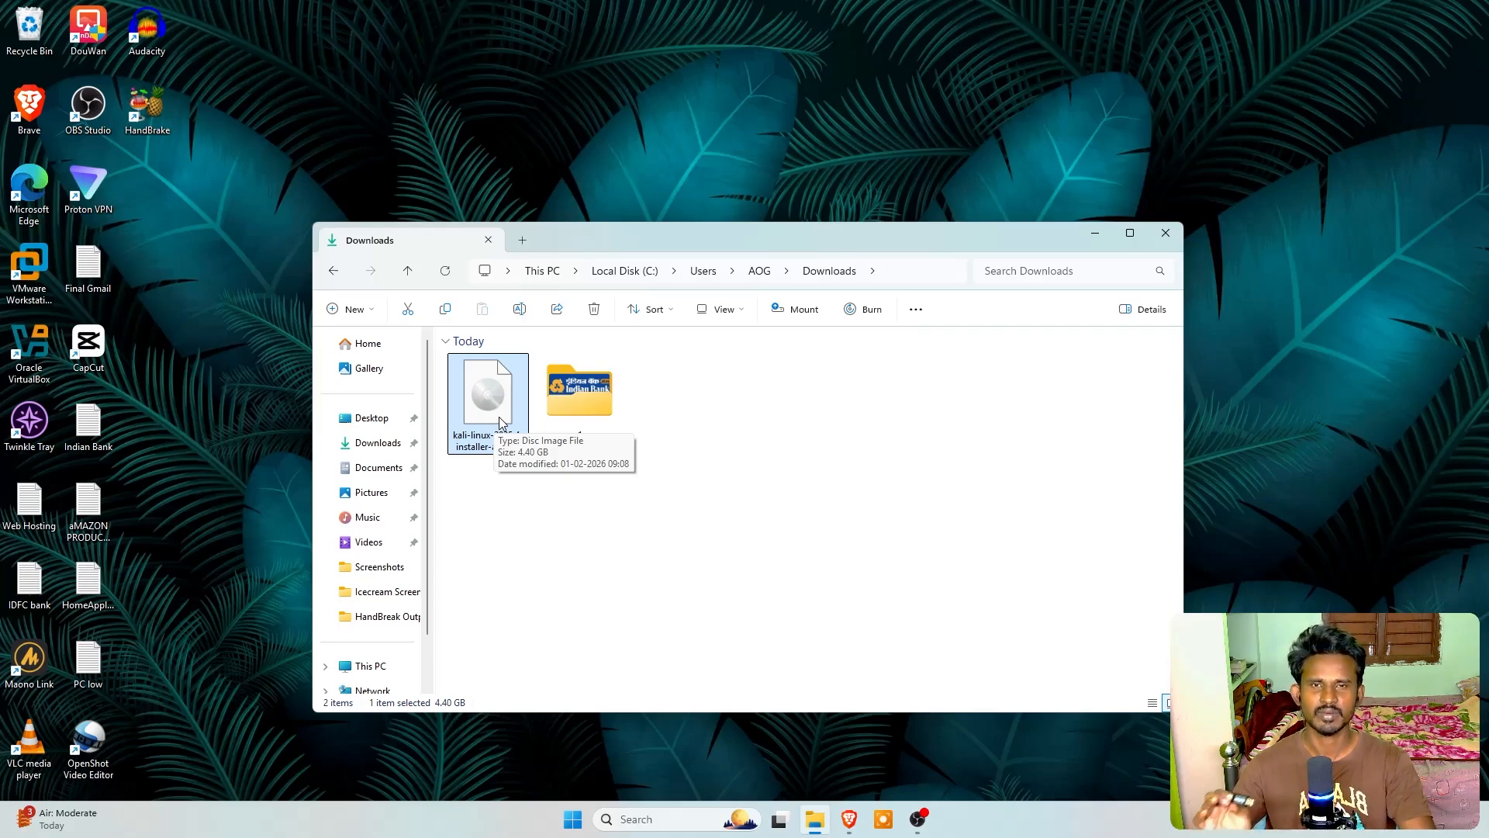
left_click(674, 508)
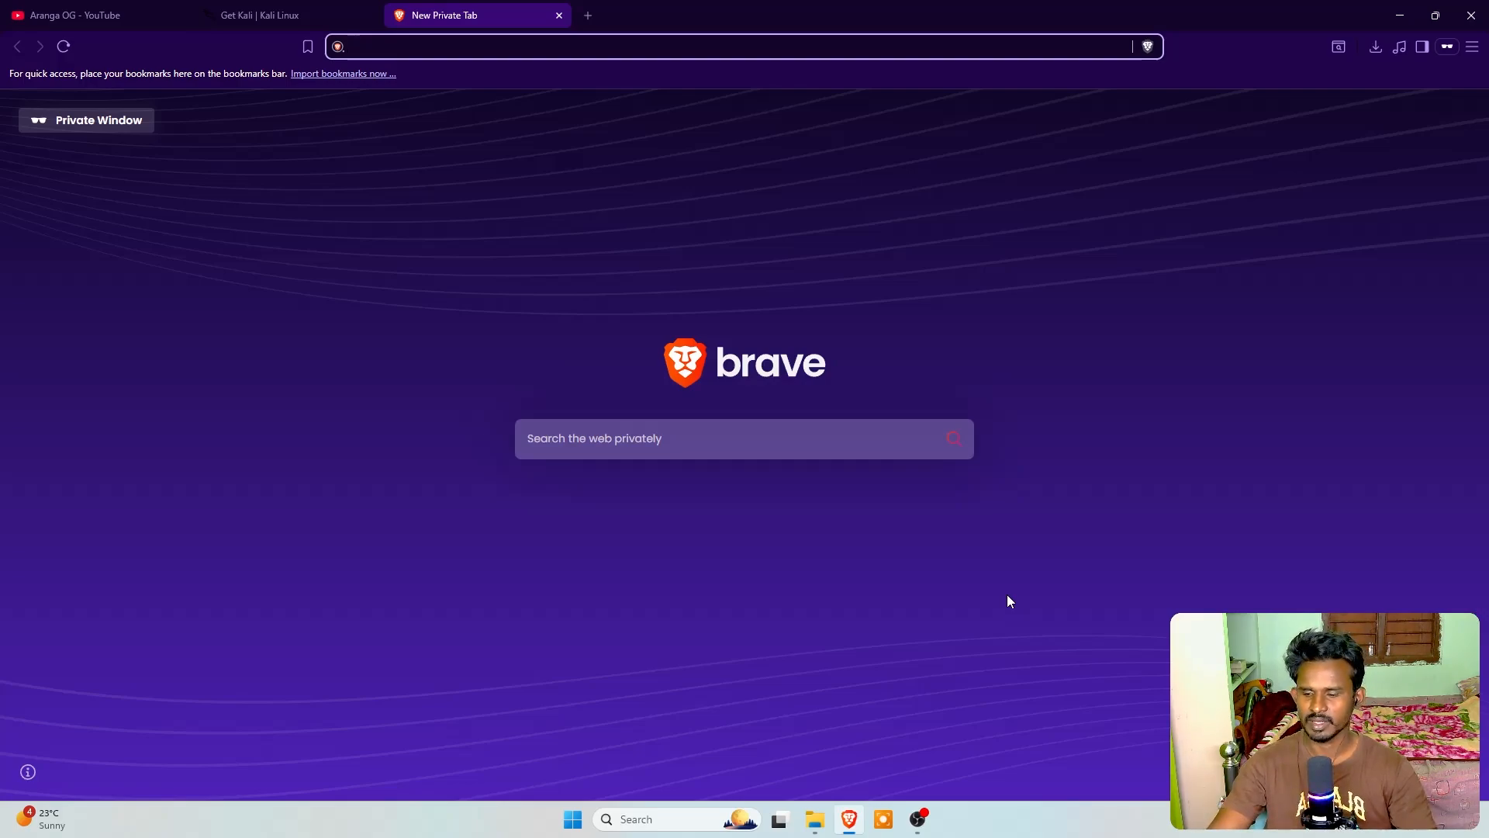
Search the web for rufus and open the official Rufus website
type("rufus")
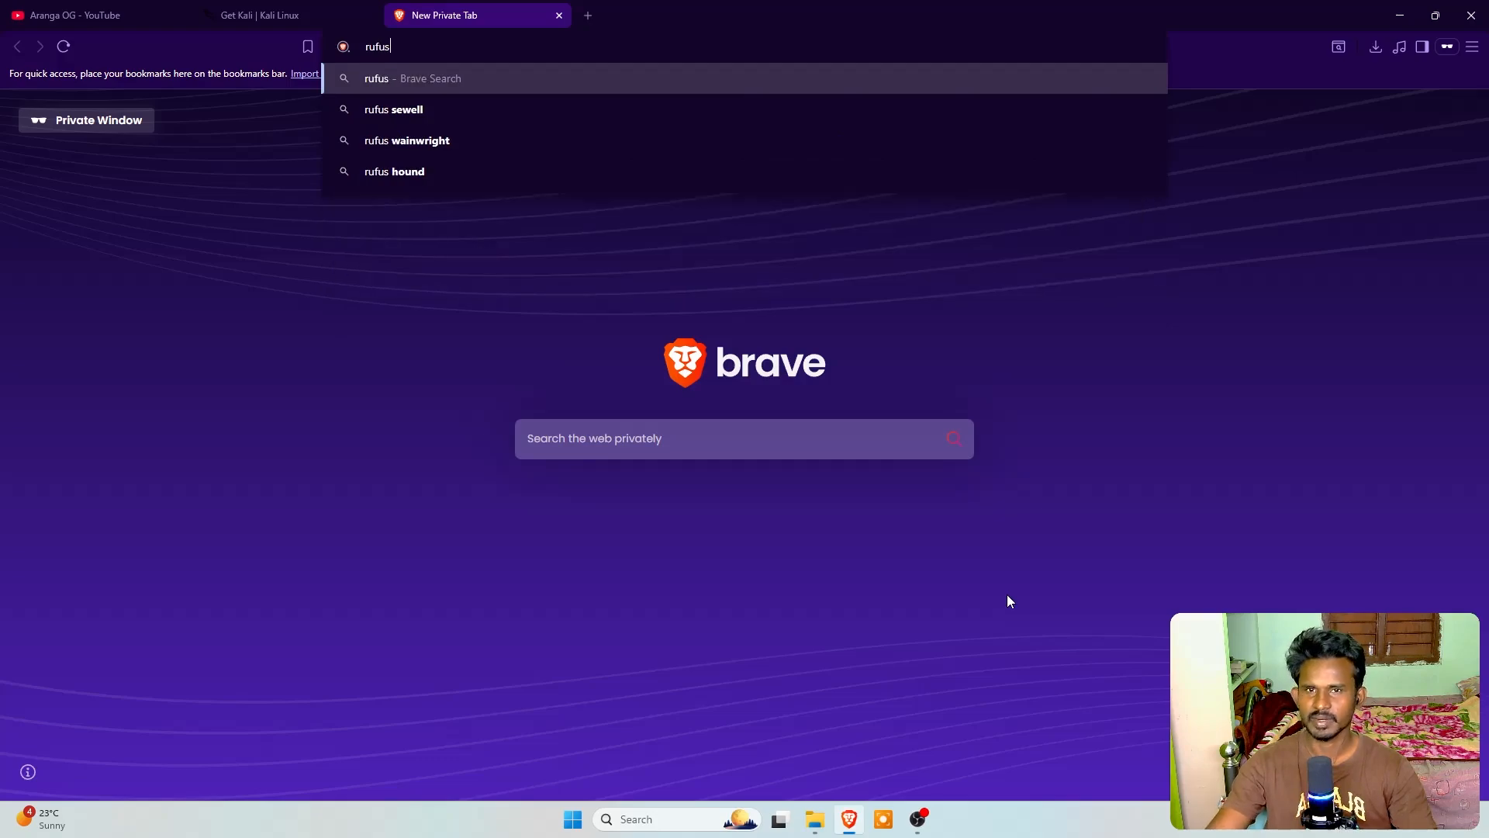
key("Return")
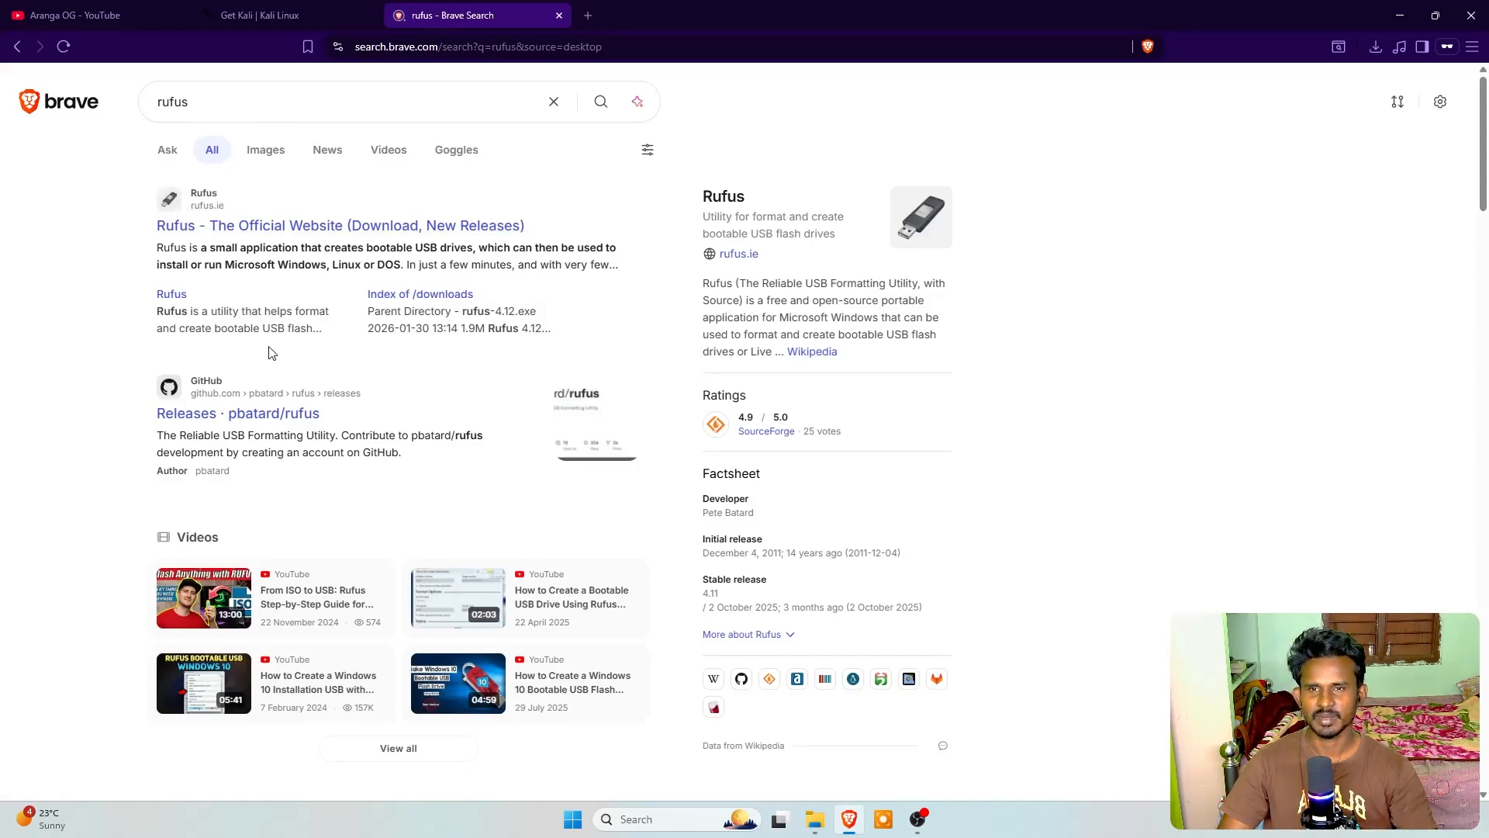
left_click(192, 231)
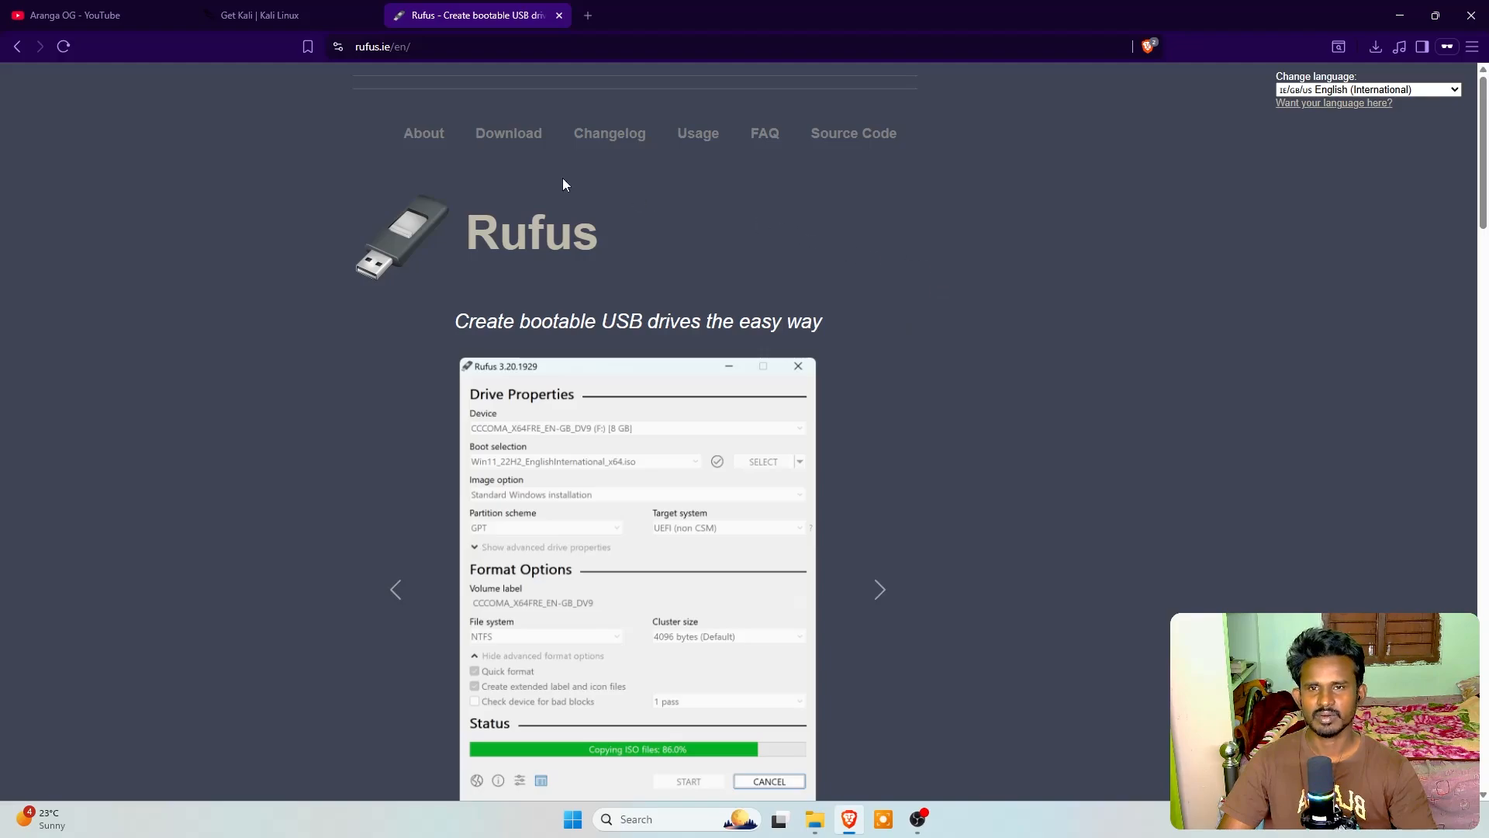
Download the standard Windows x64 release rufus-4.12.exe and save it in the Downloads folder
left_click(508, 134)
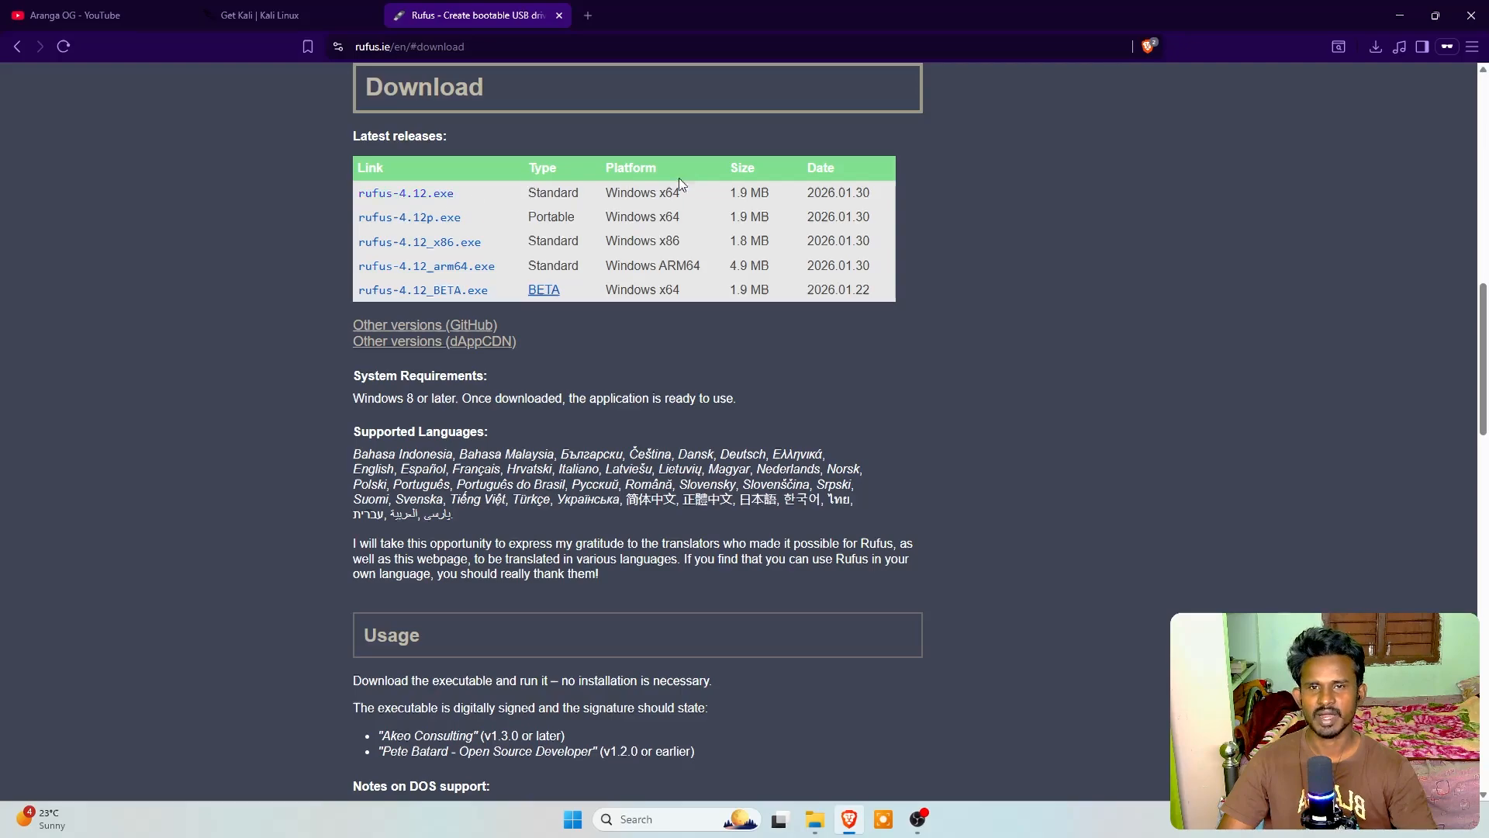
left_click(399, 196)
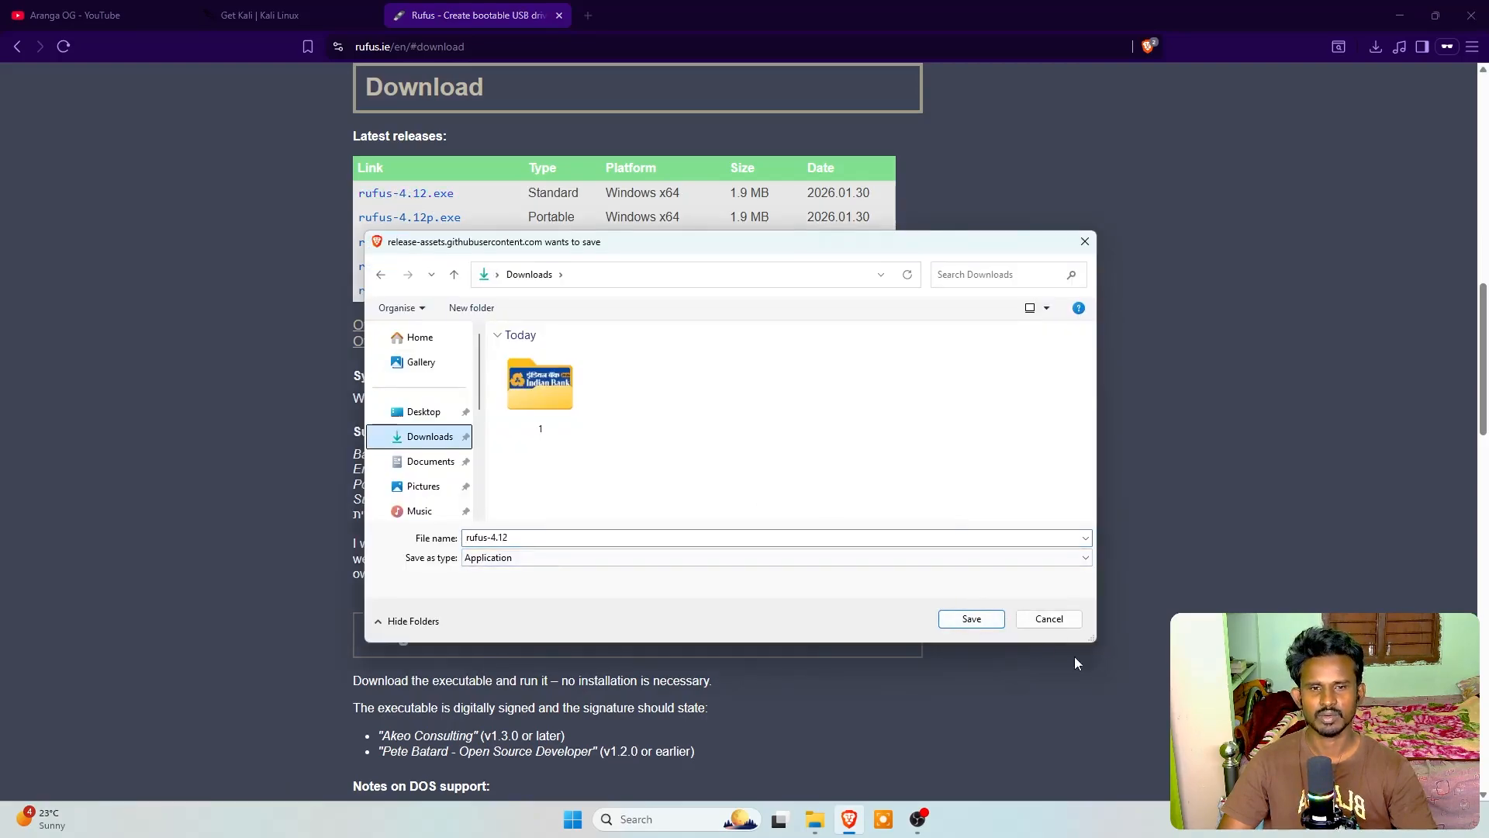
left_click(972, 619)
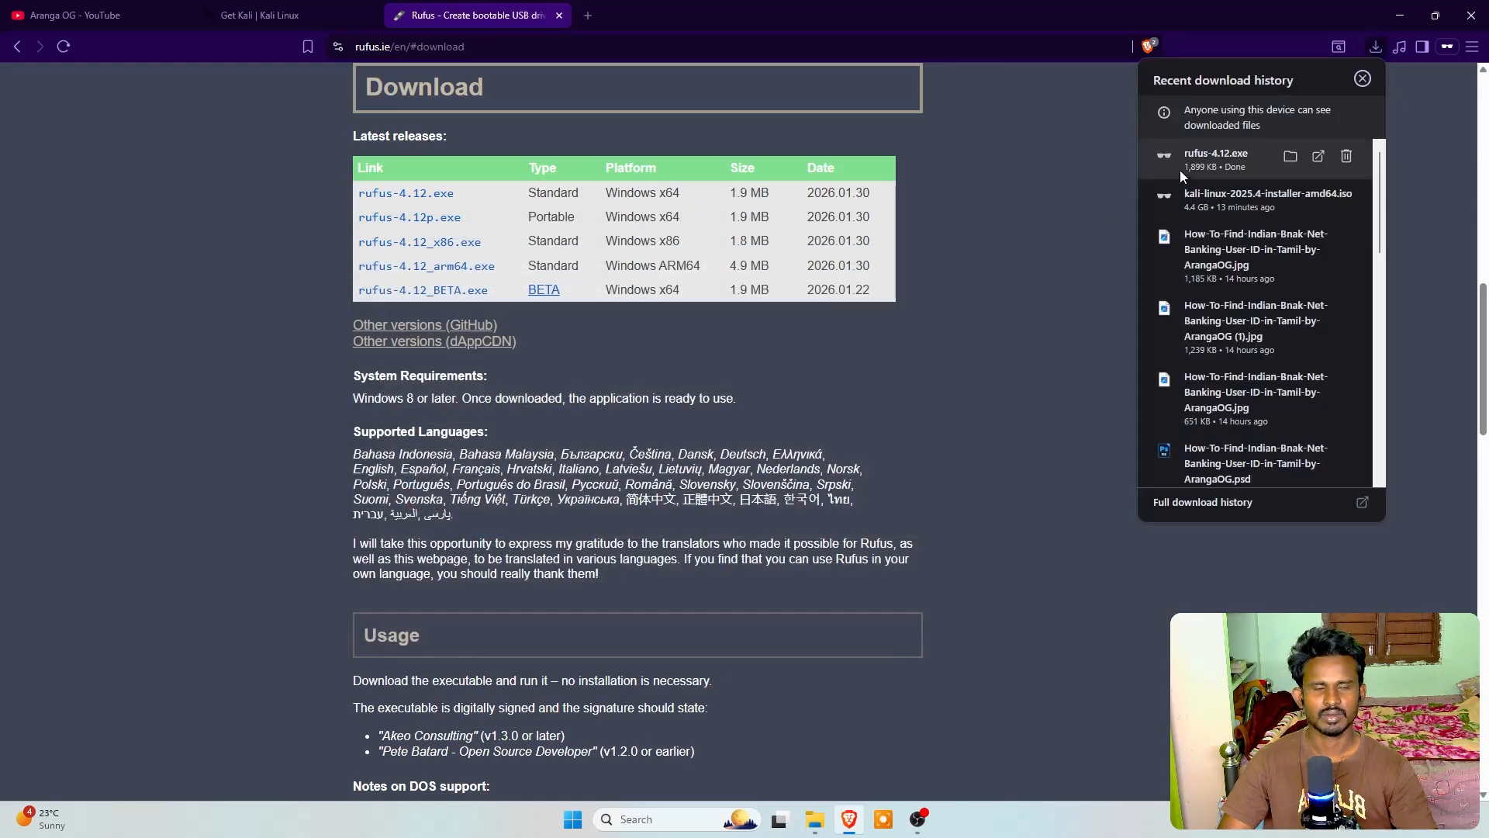
Switch to File Explorer and launch rufus-4.12 from the Downloads folder
left_click(1401, 16)
left_click(814, 819)
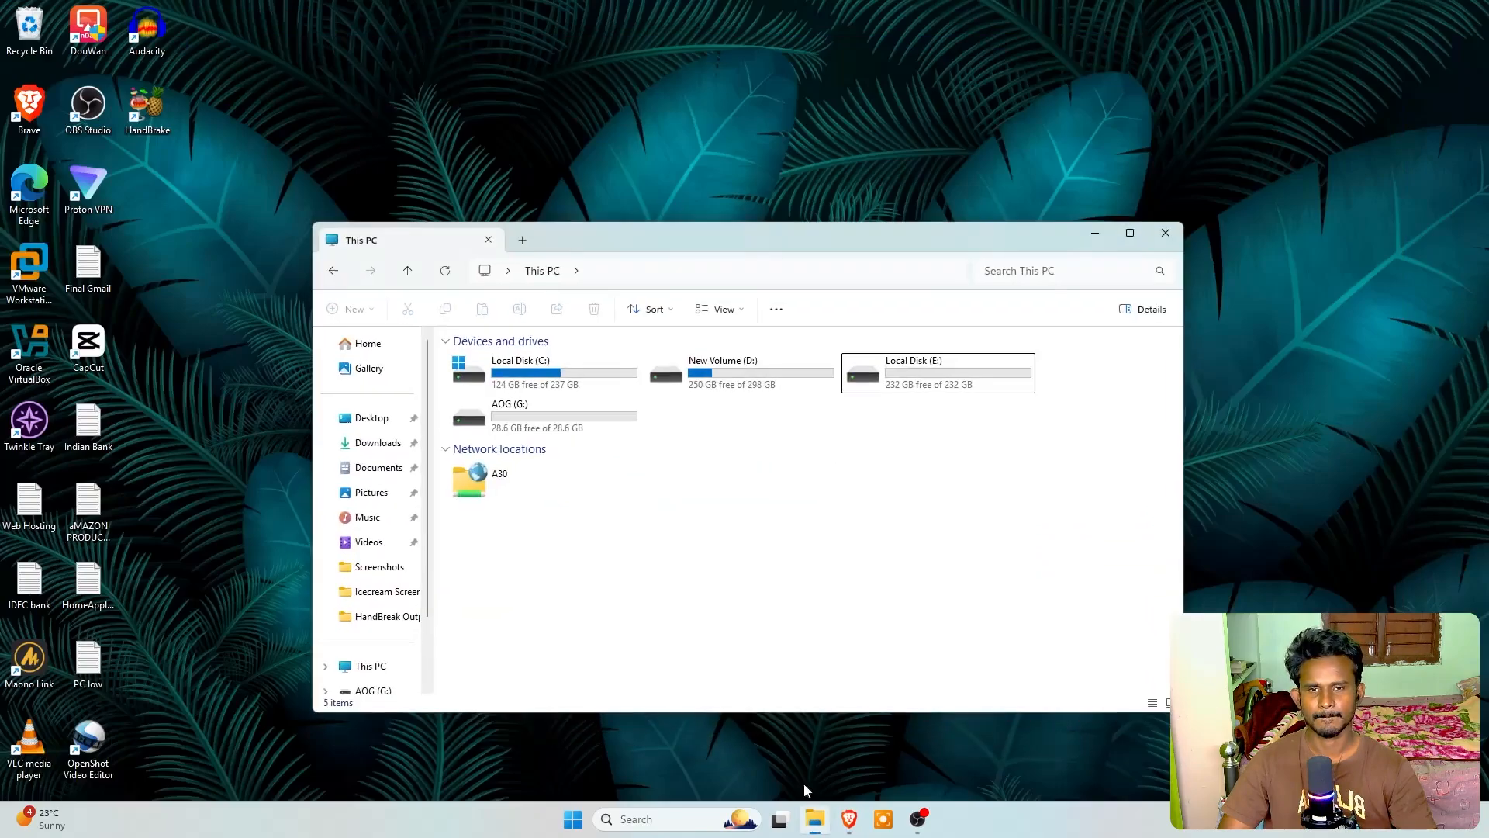
left_click(479, 436)
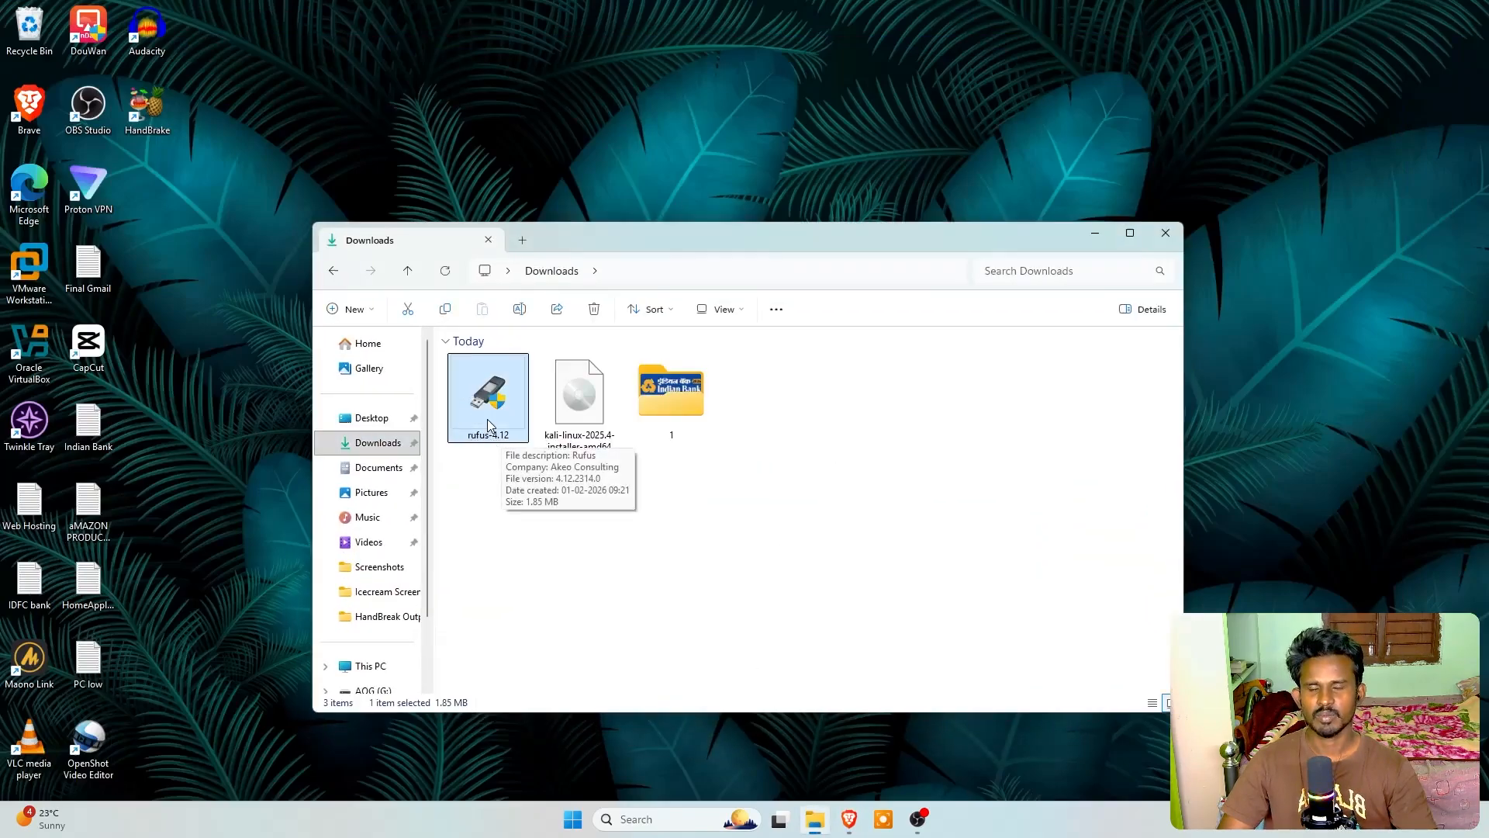
double_click(487, 419)
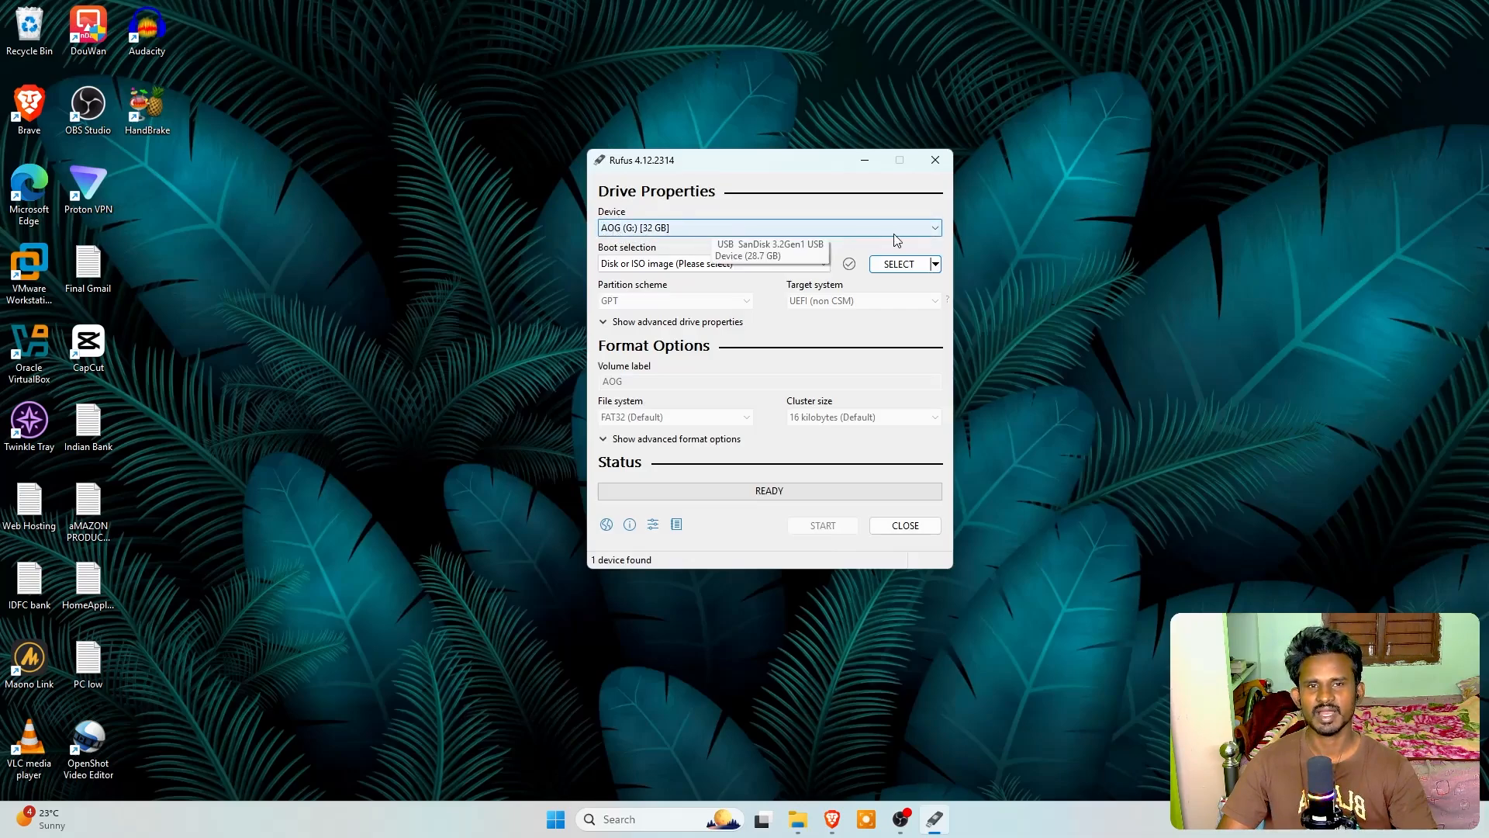
Choose the AOG (G:) [32 GB] USB drive as the device and Disk or ISO image as the boot selection
left_click(733, 228)
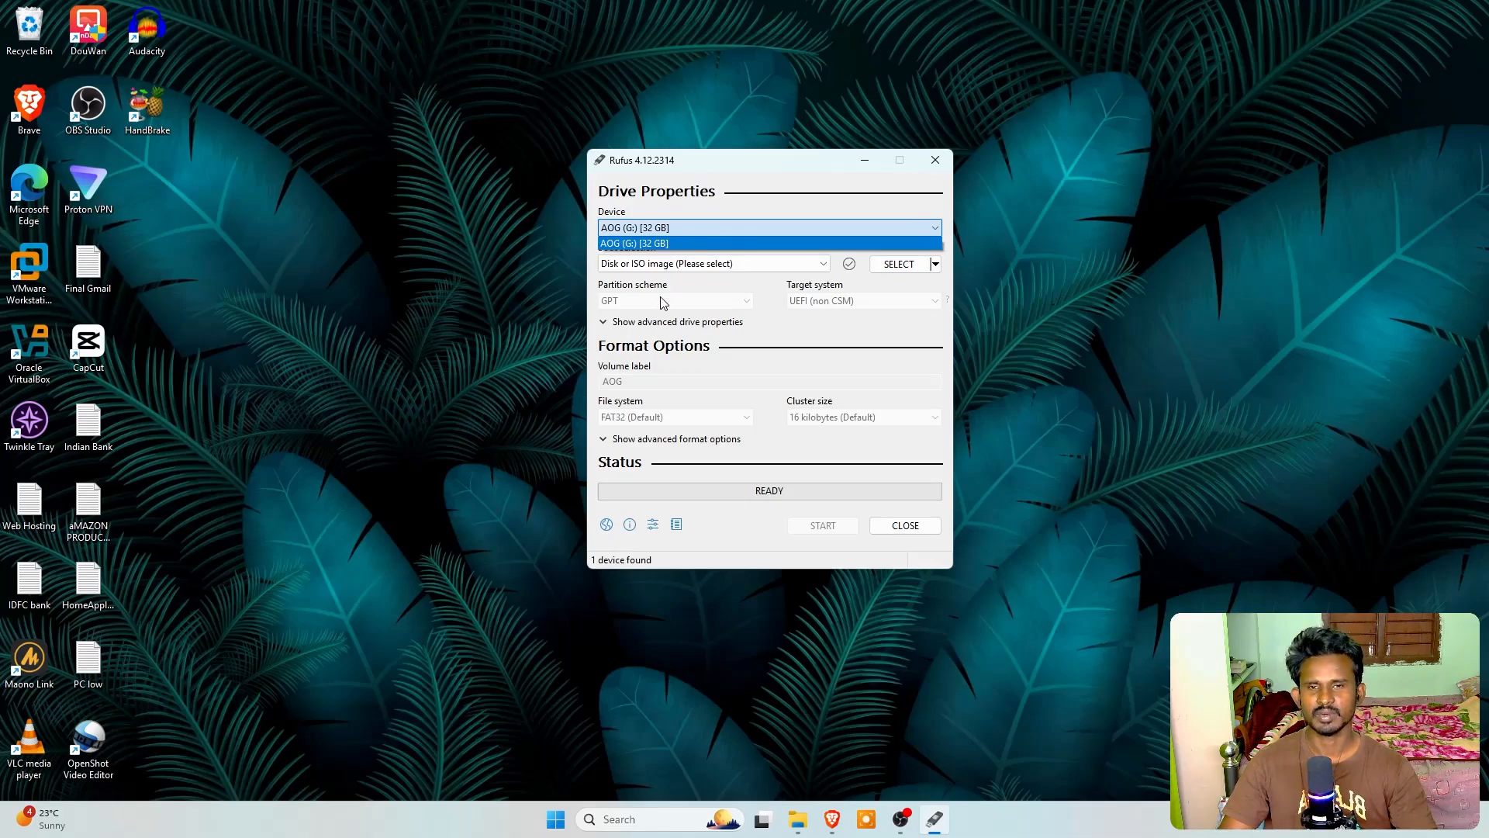
left_click(662, 247)
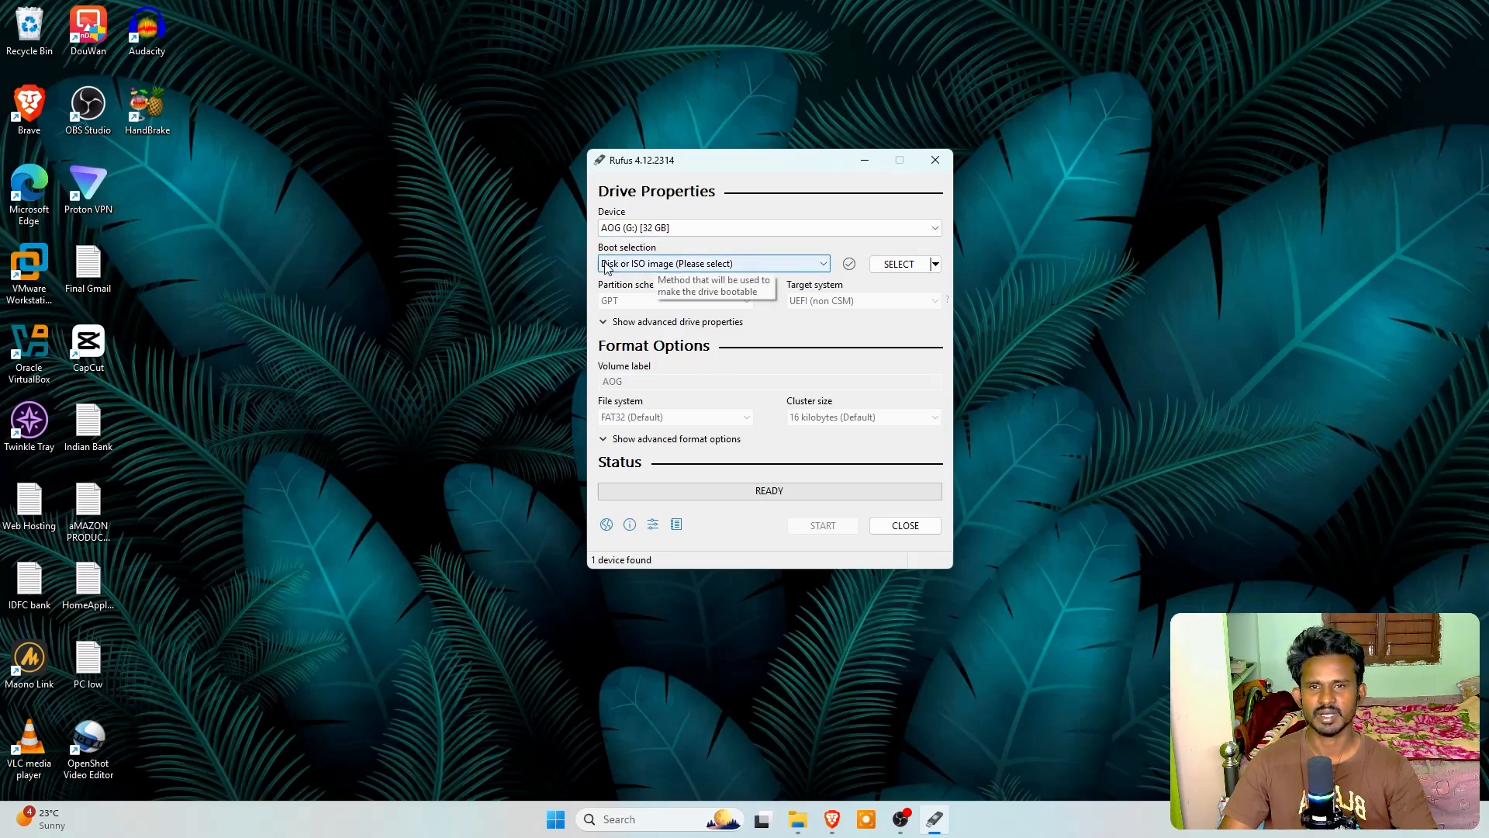
left_click(757, 263)
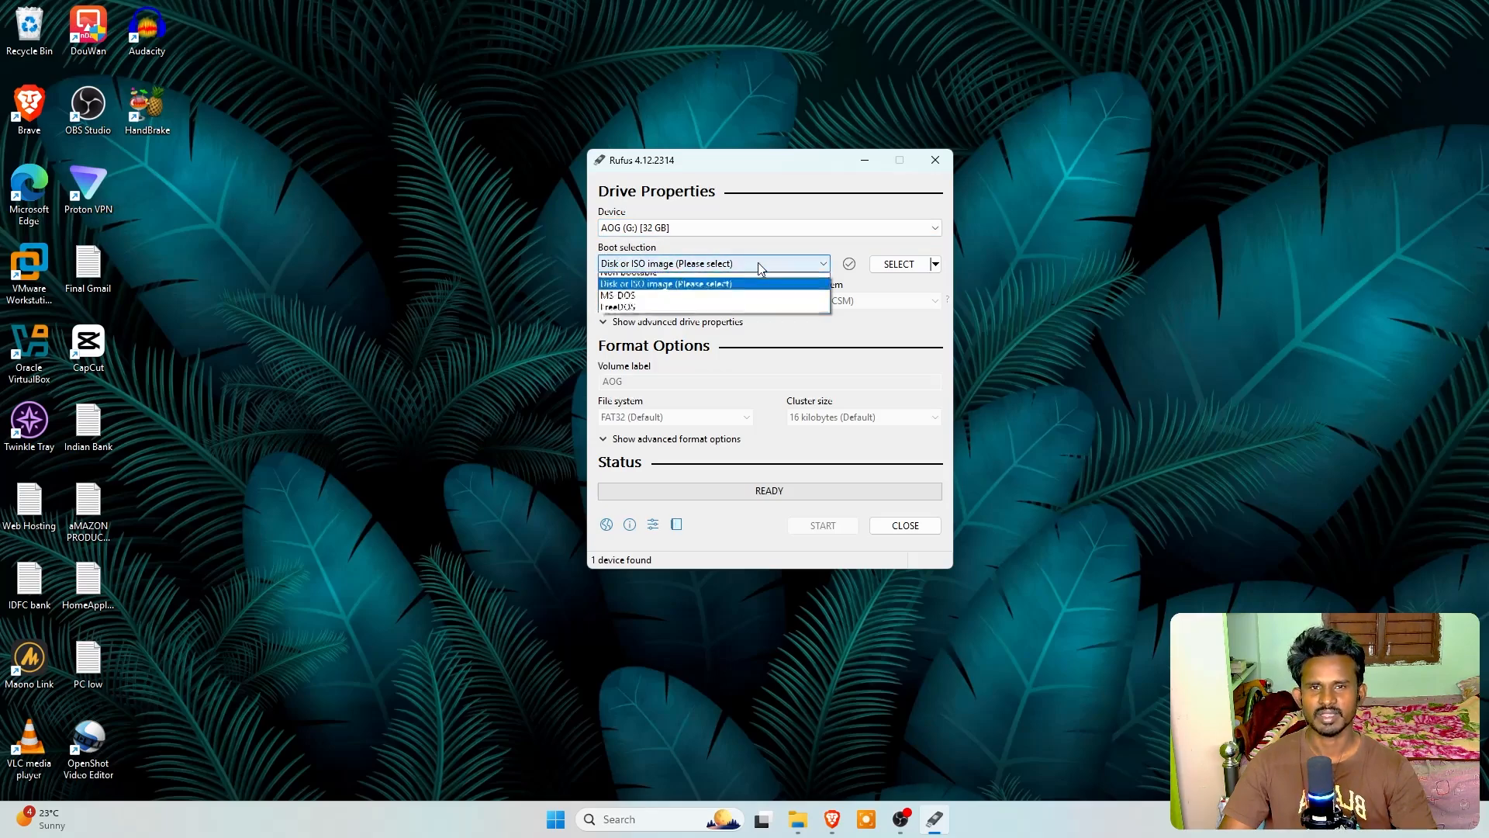
left_click(652, 292)
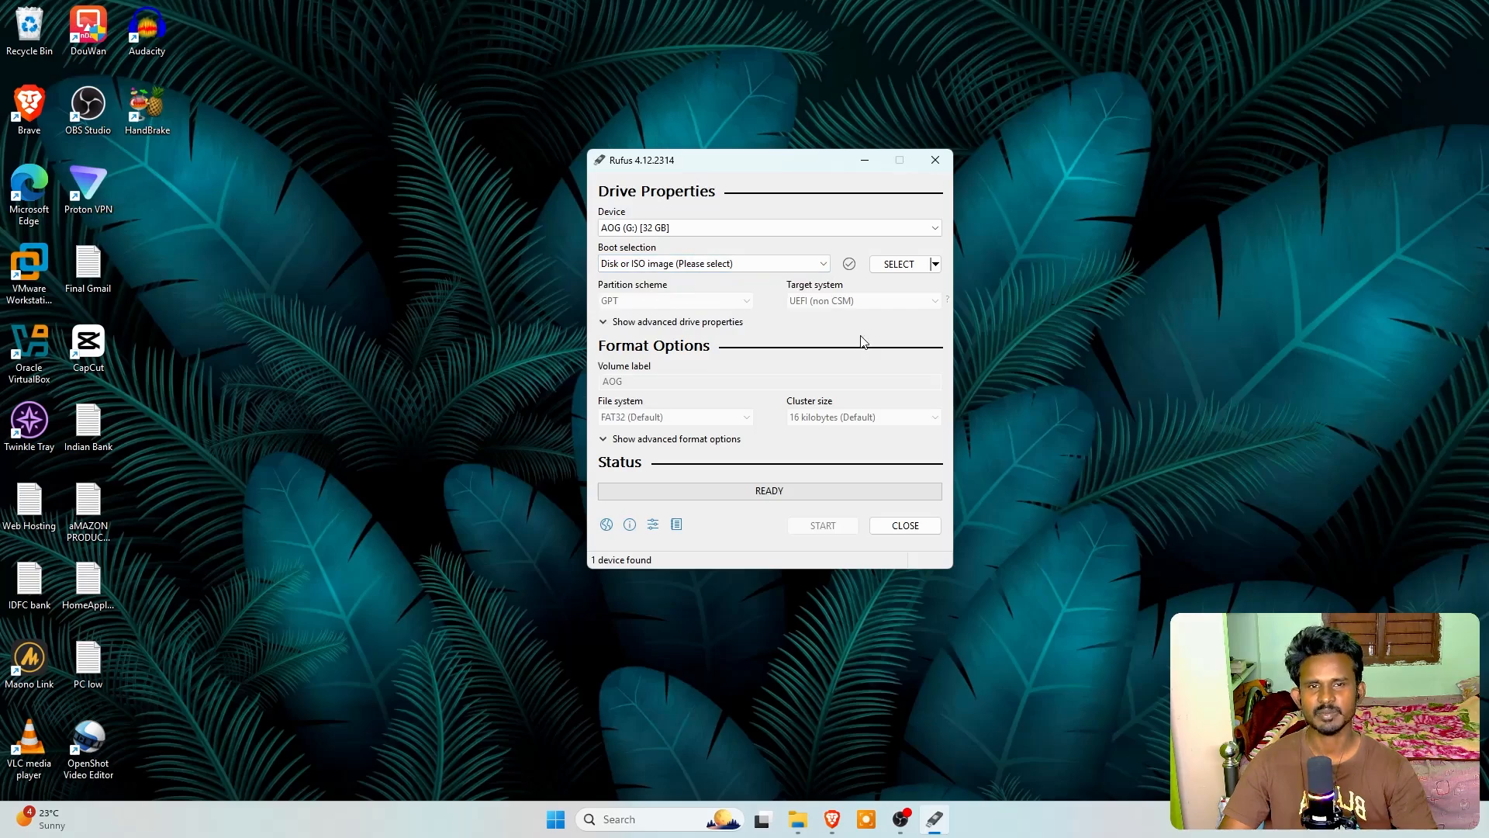
Load kali-linux-2025.4-installer-amd64 from the Downloads folder as the boot image
left_click(901, 265)
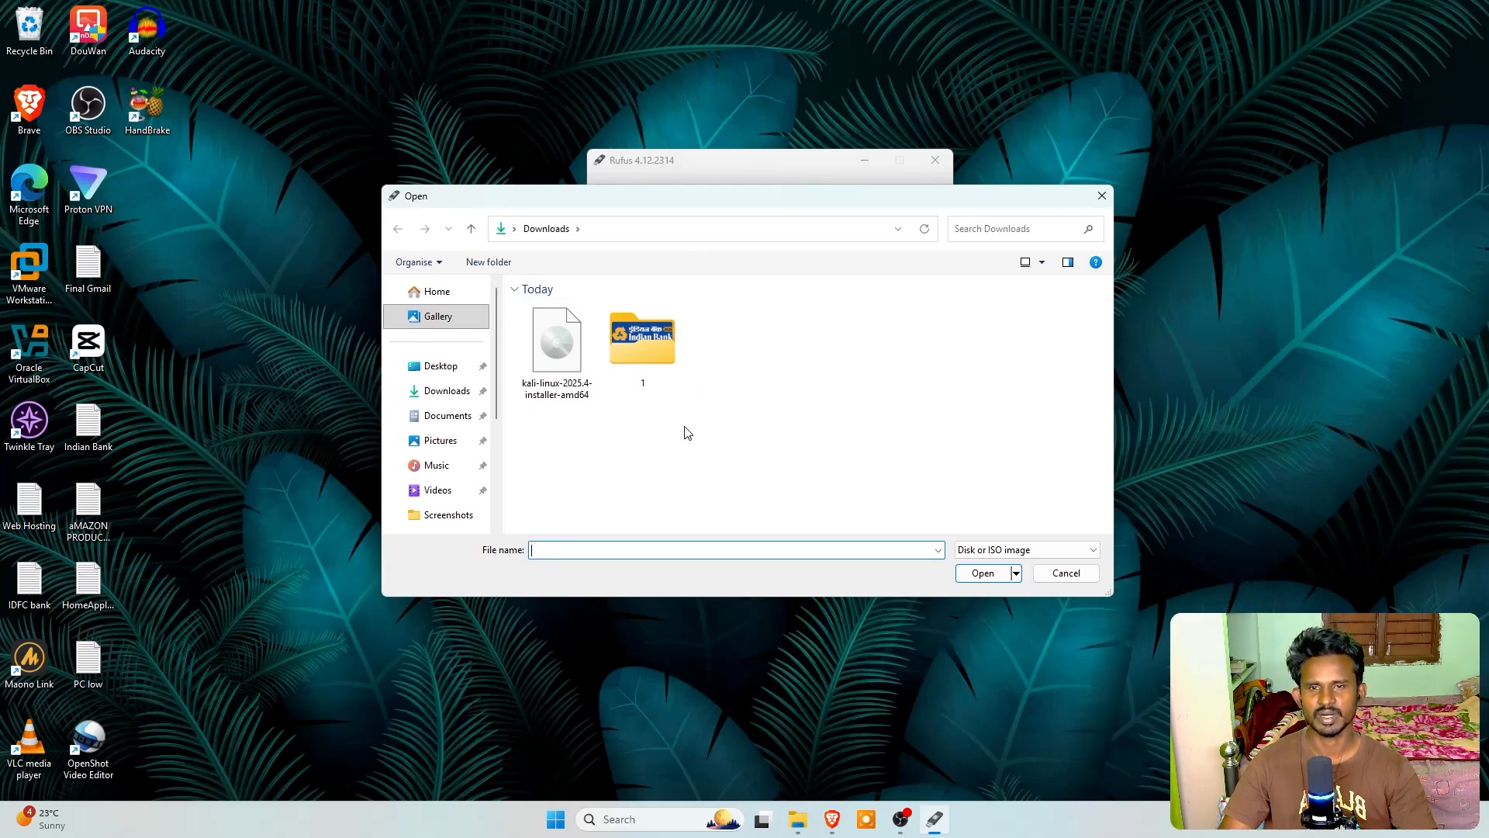
left_click(555, 351)
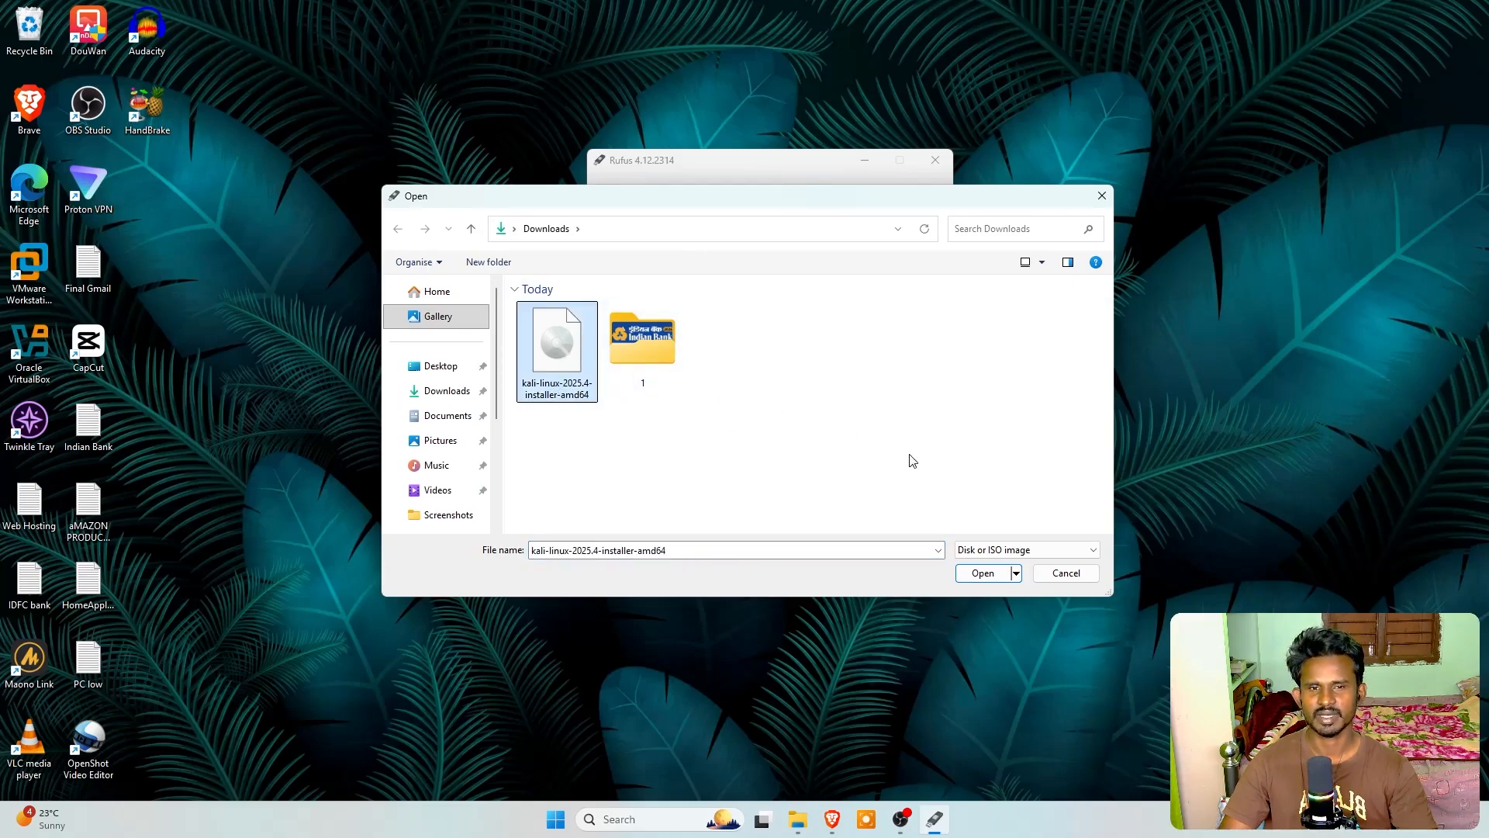
left_click(985, 574)
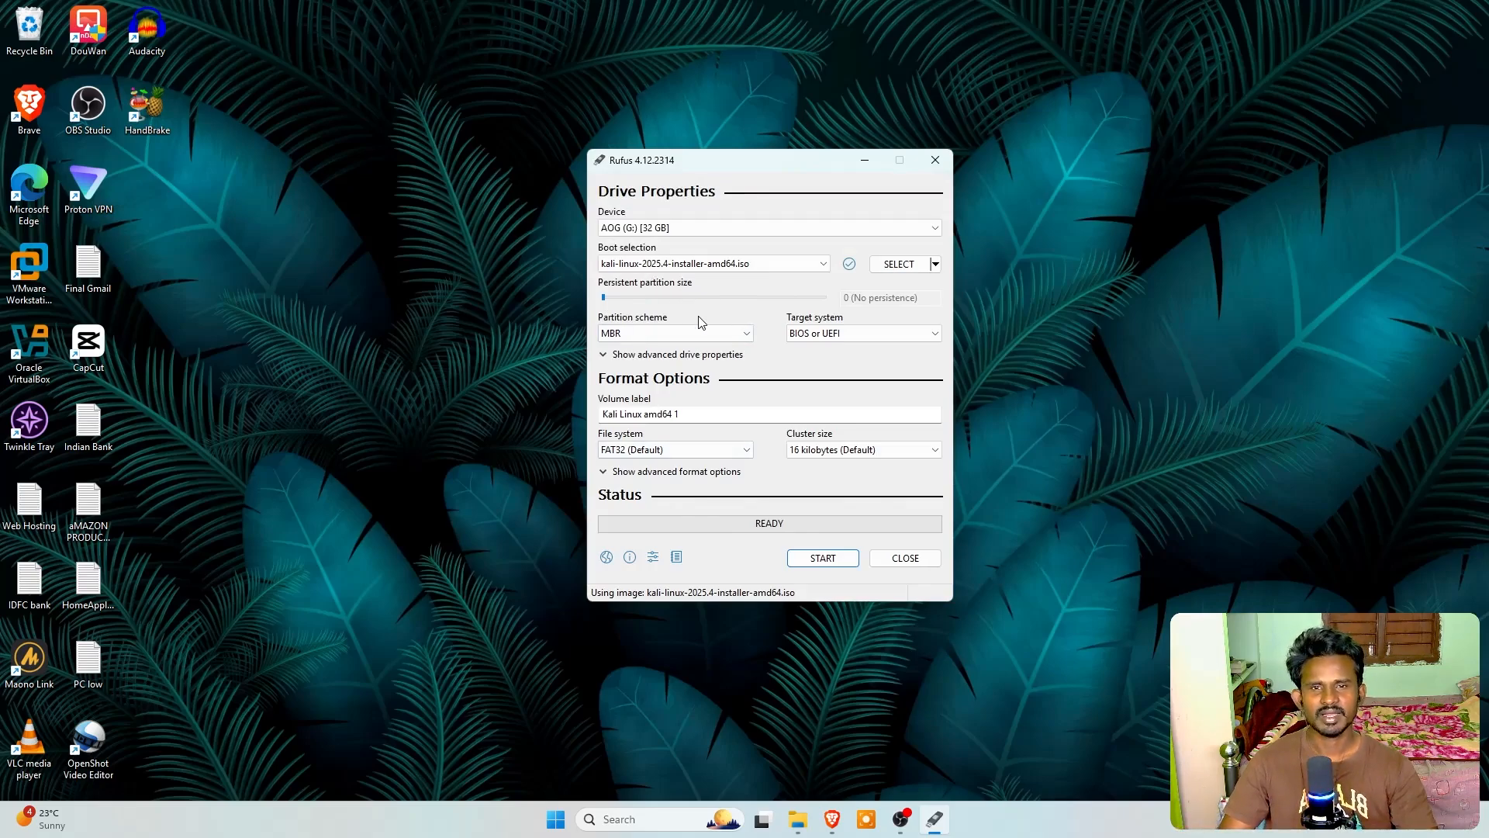
Write the image to the USB drive in ISO Image mode, accepting the Grub and Syslinux downloads and the data erasure, and close Rufus
left_click(840, 569)
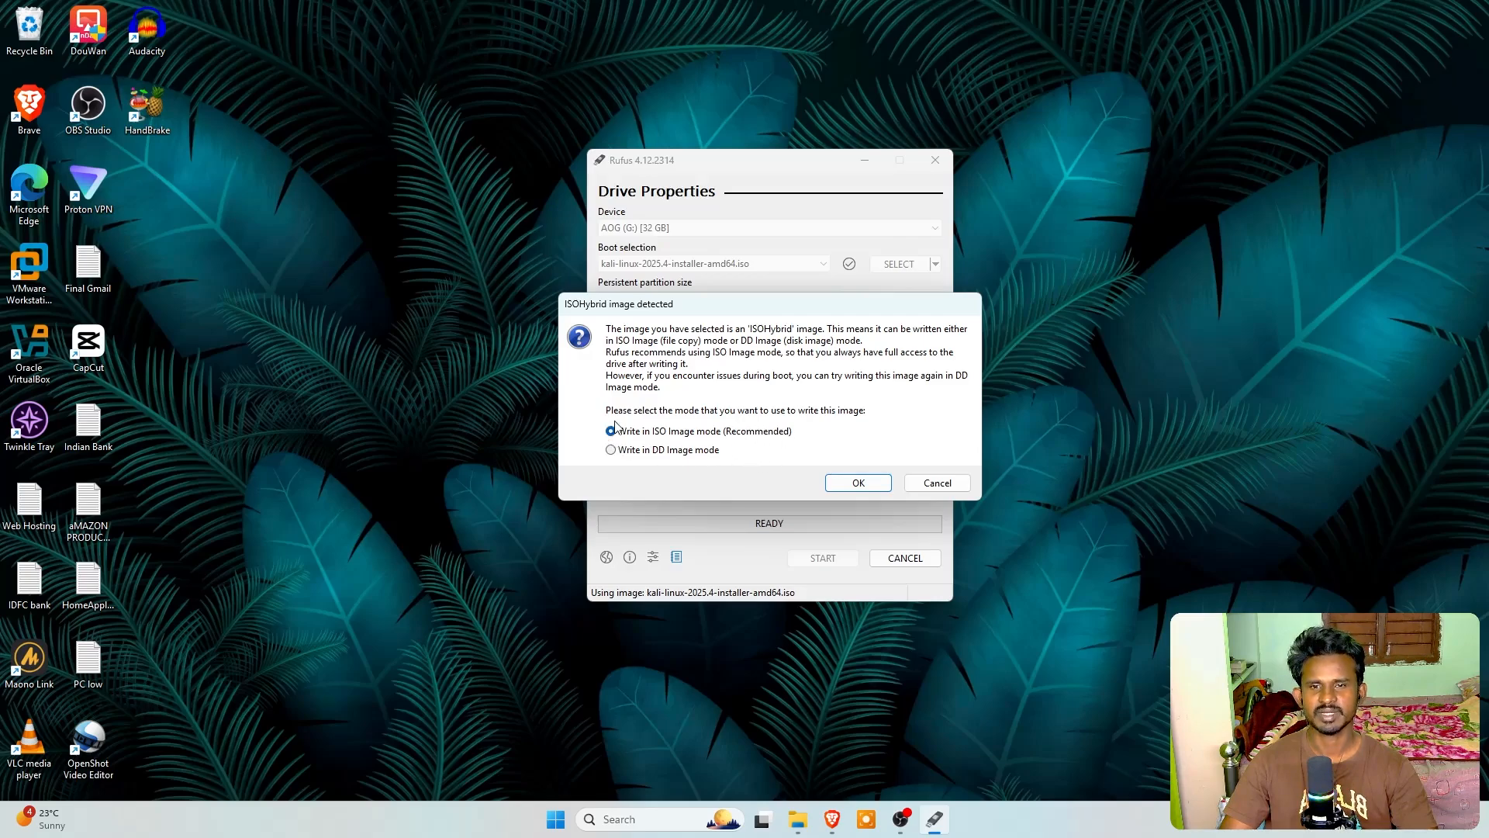
left_click(882, 491)
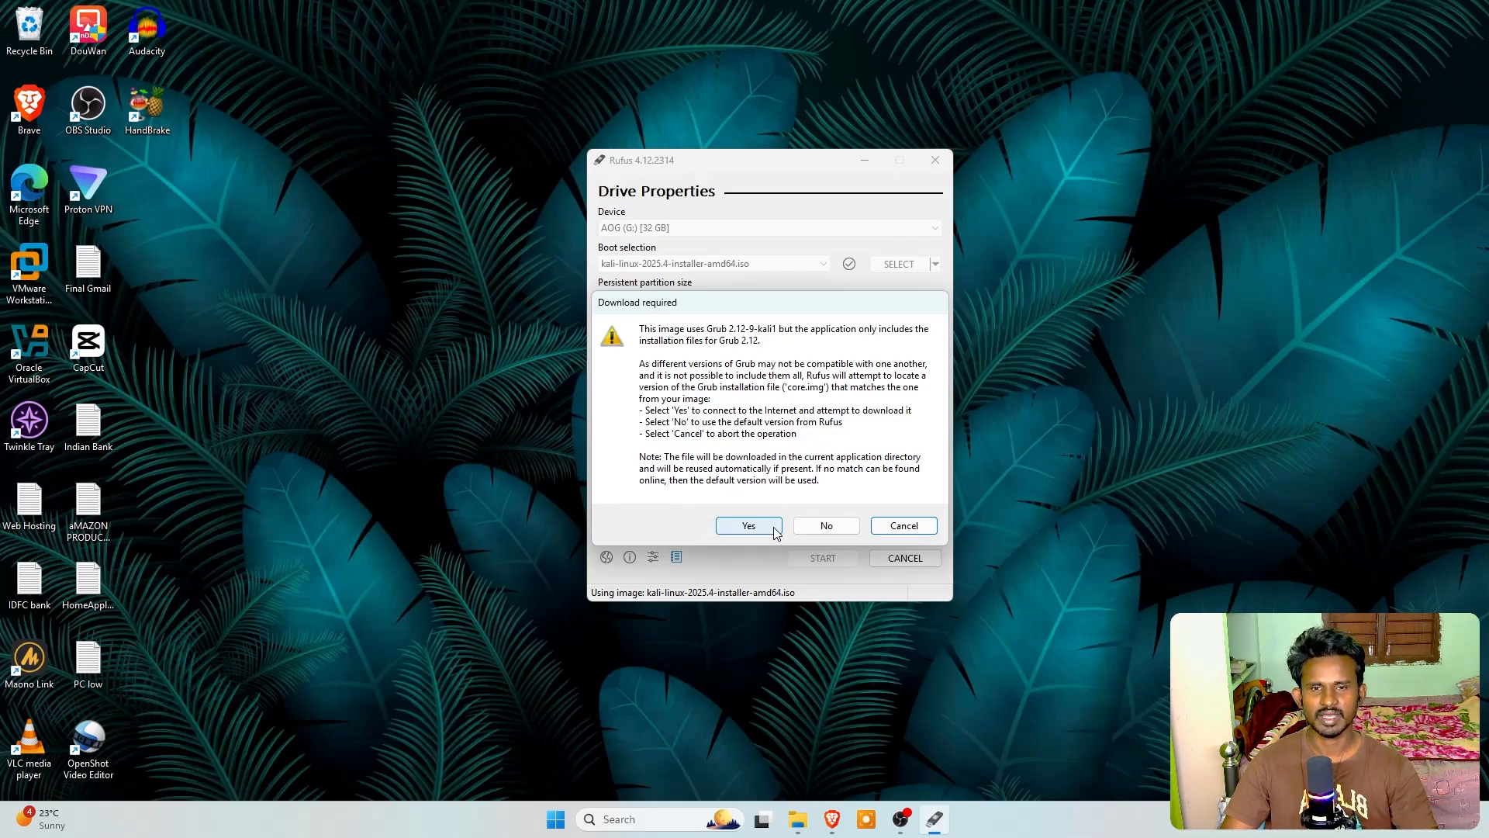
left_click(748, 525)
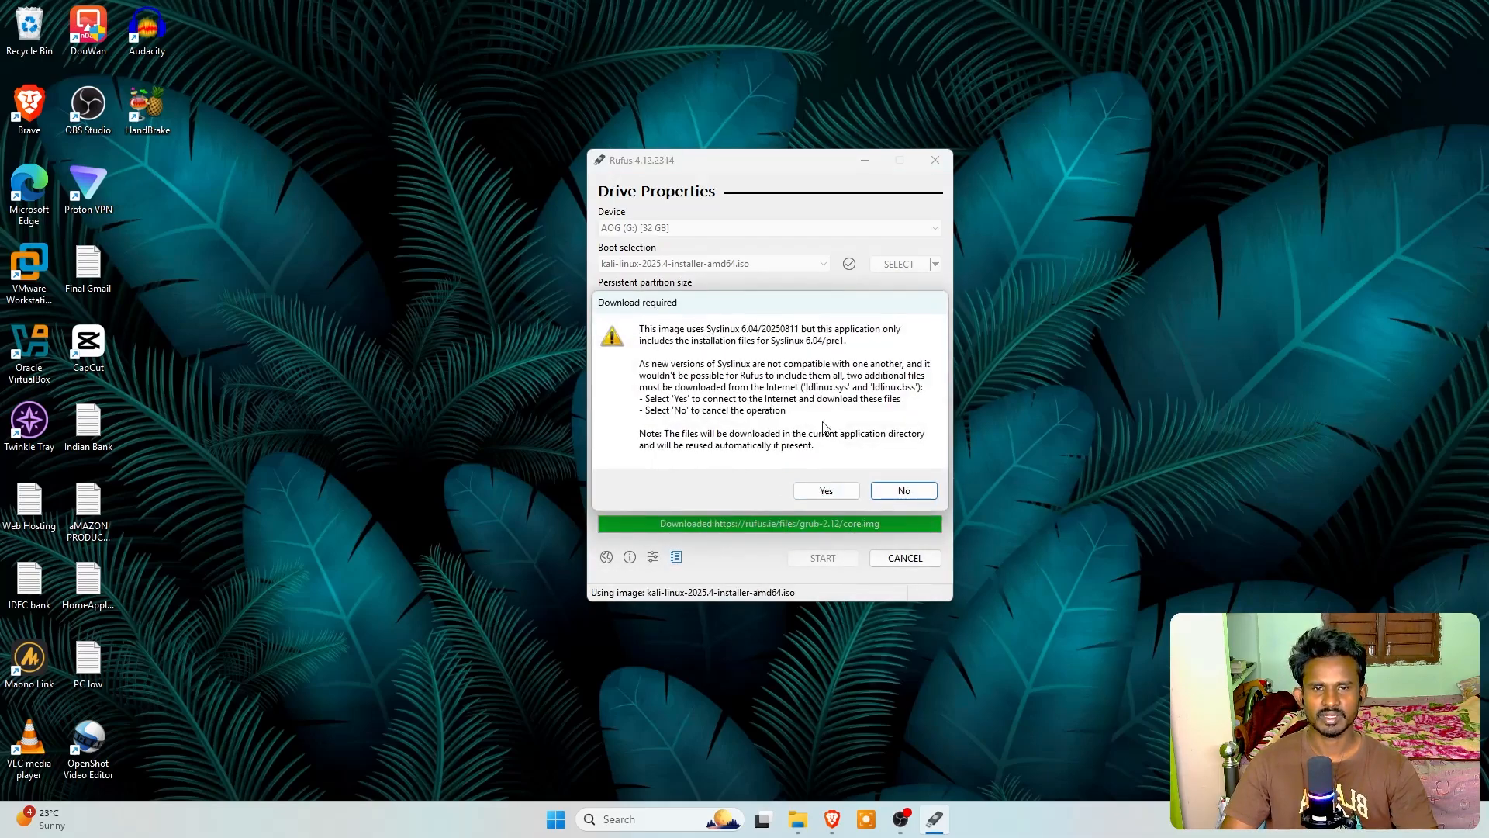
left_click(850, 494)
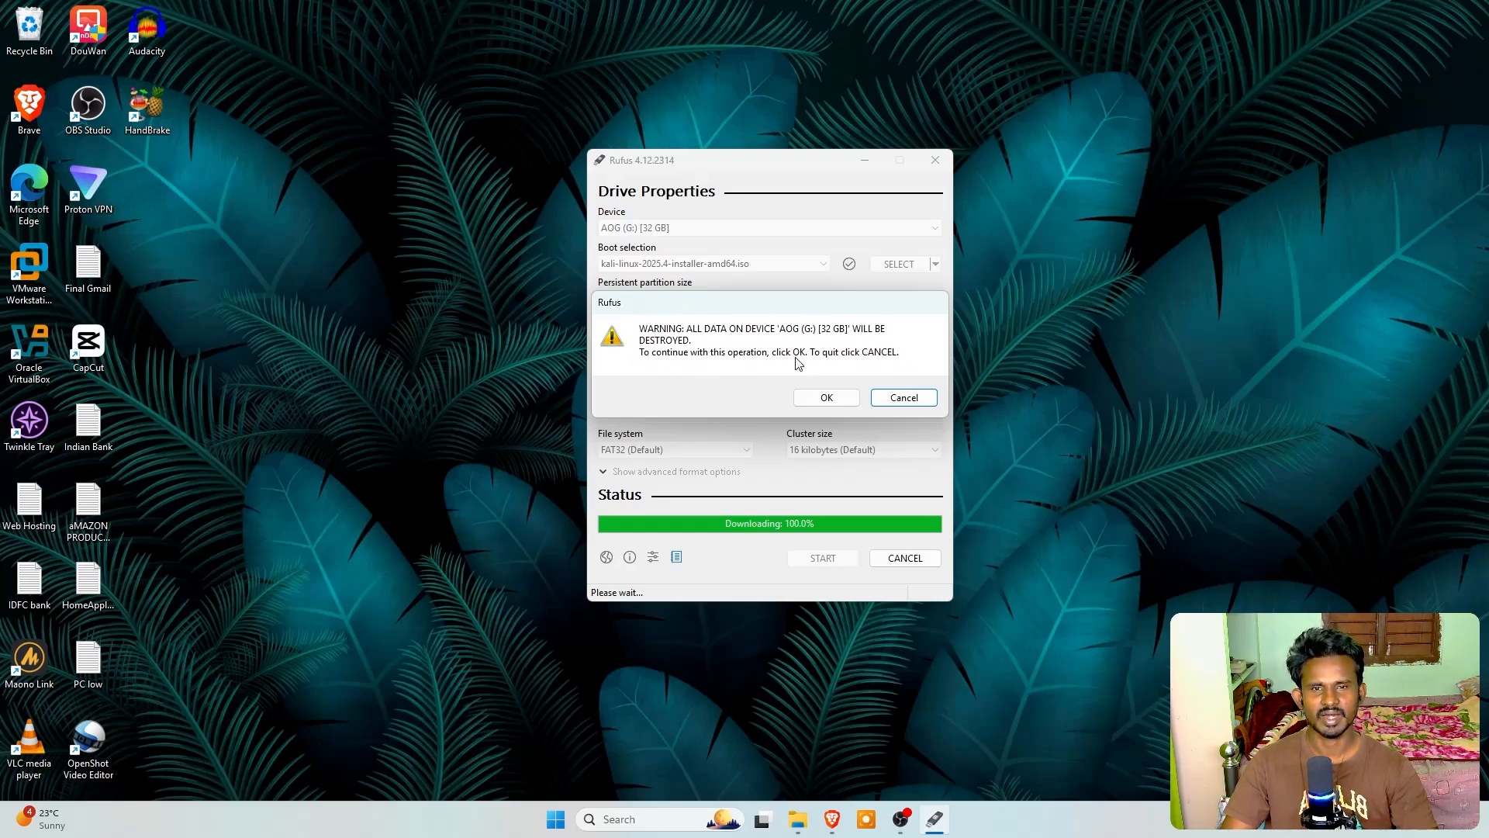
left_click(852, 402)
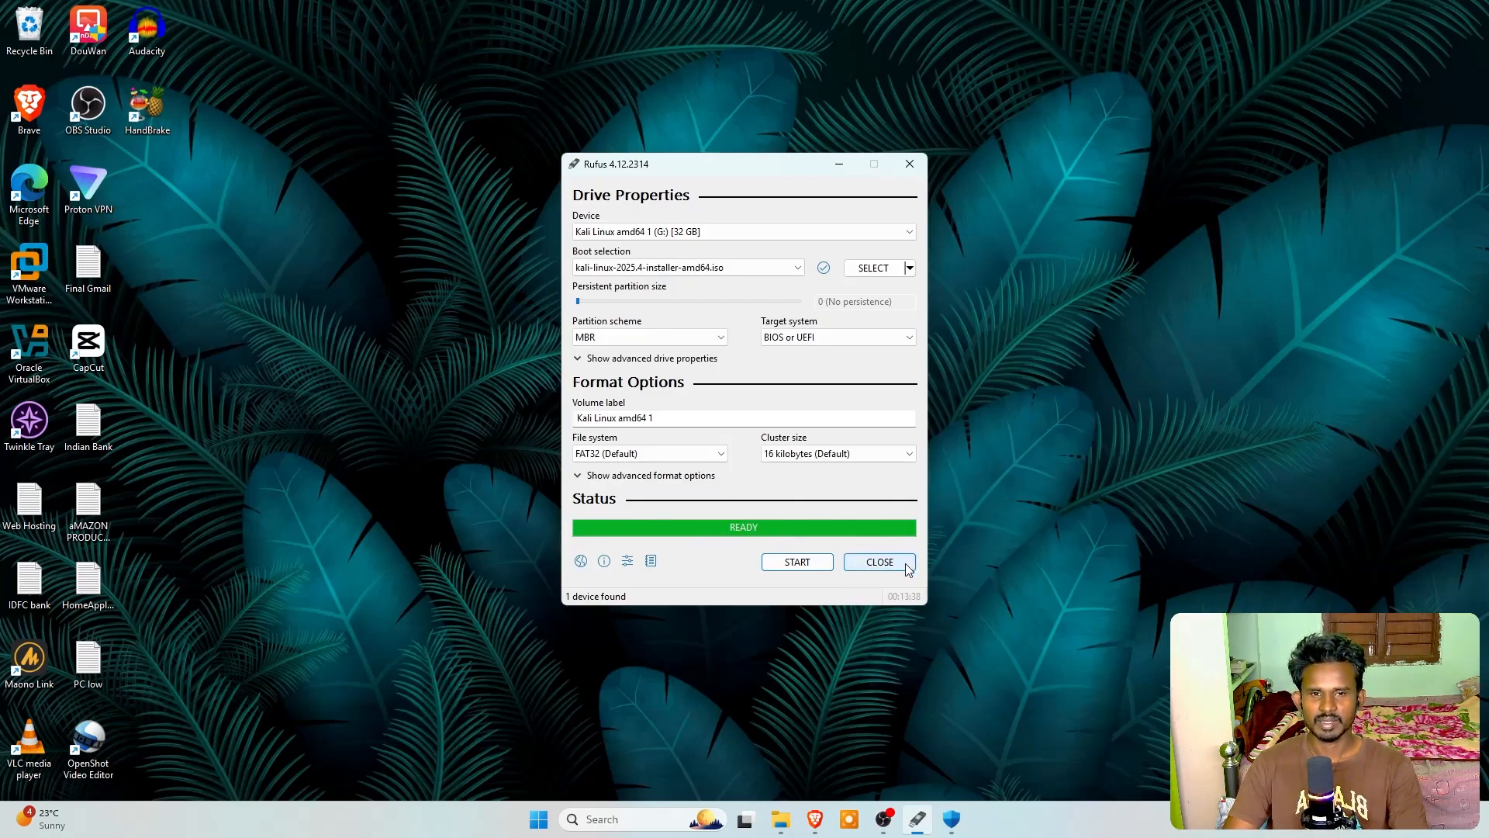
left_click(879, 562)
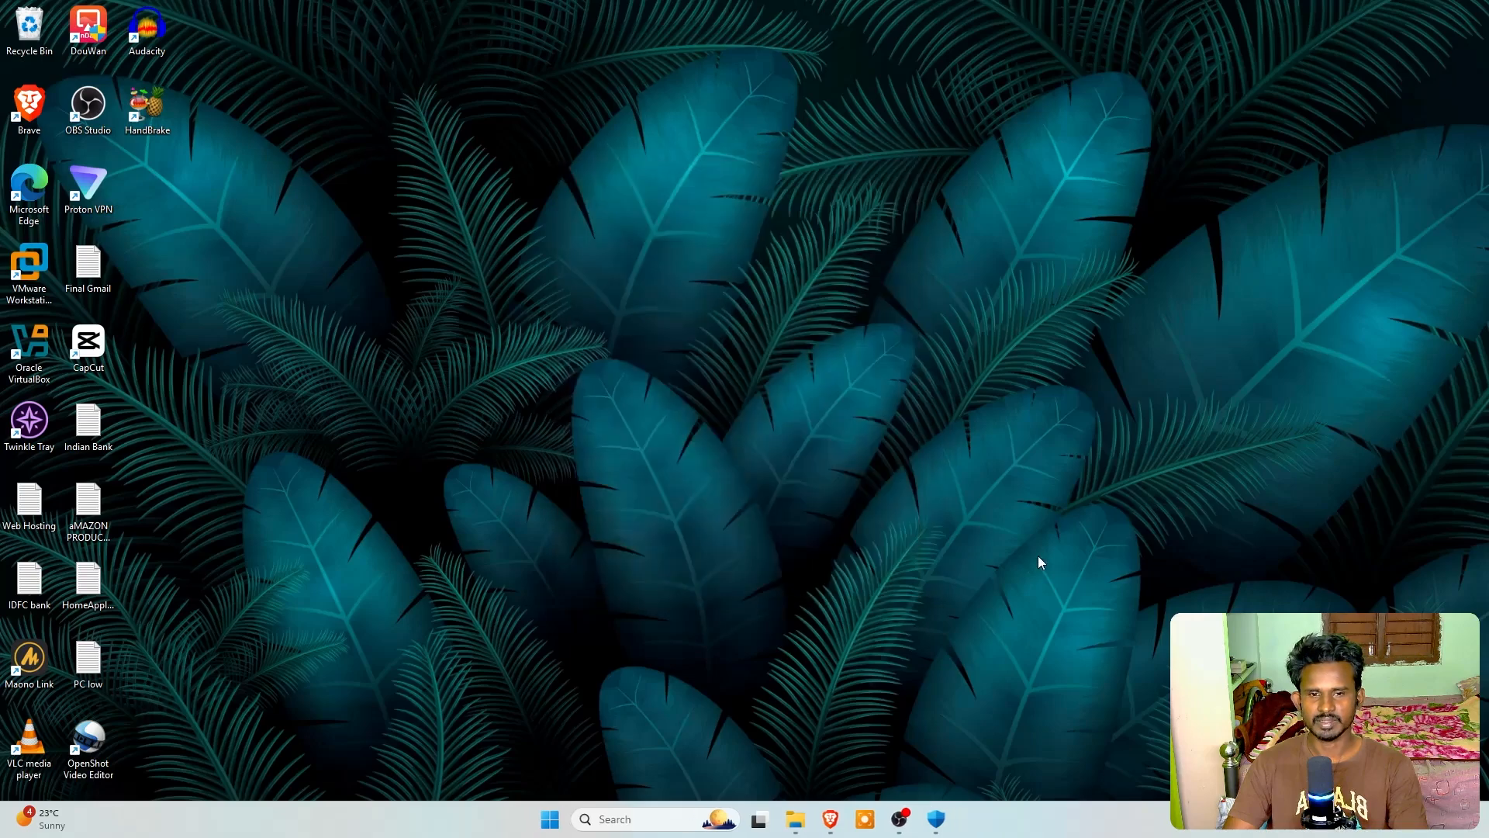
Switch to File Explorer, examine the files on the KALI LINUX (G:) drive and return to This PC
left_click(797, 822)
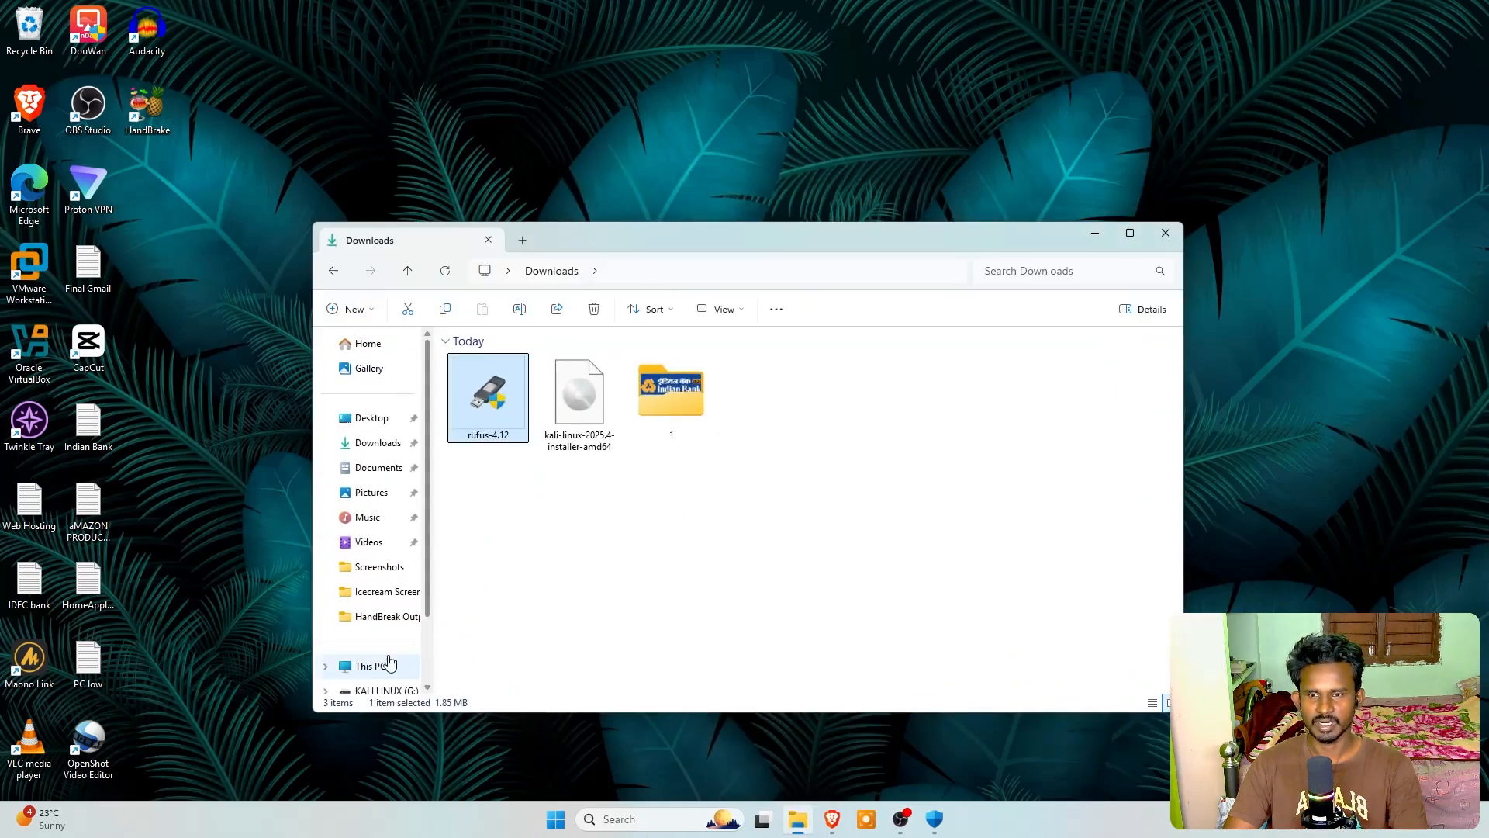
left_click(375, 665)
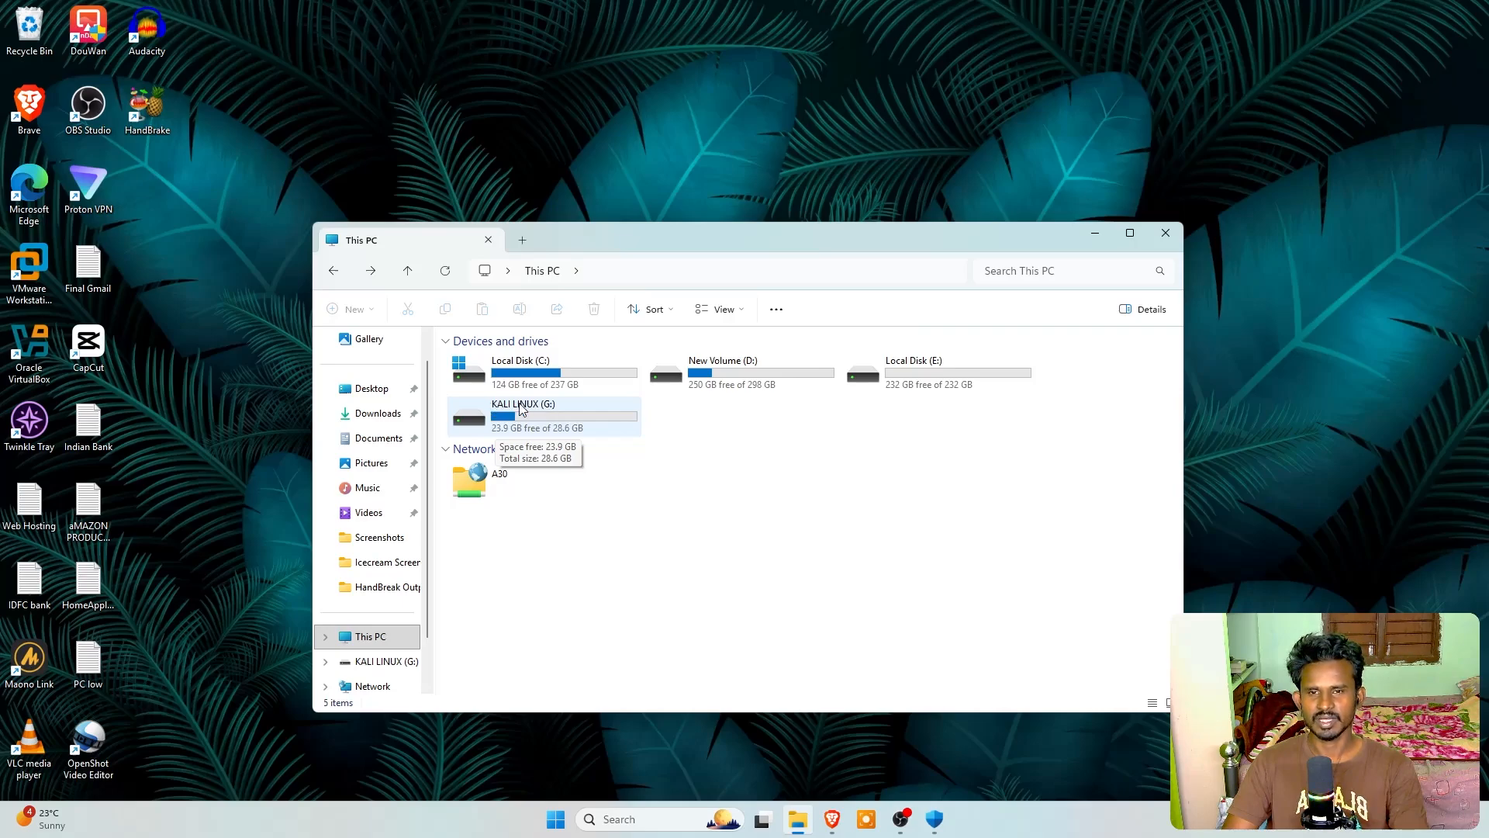
double_click(508, 409)
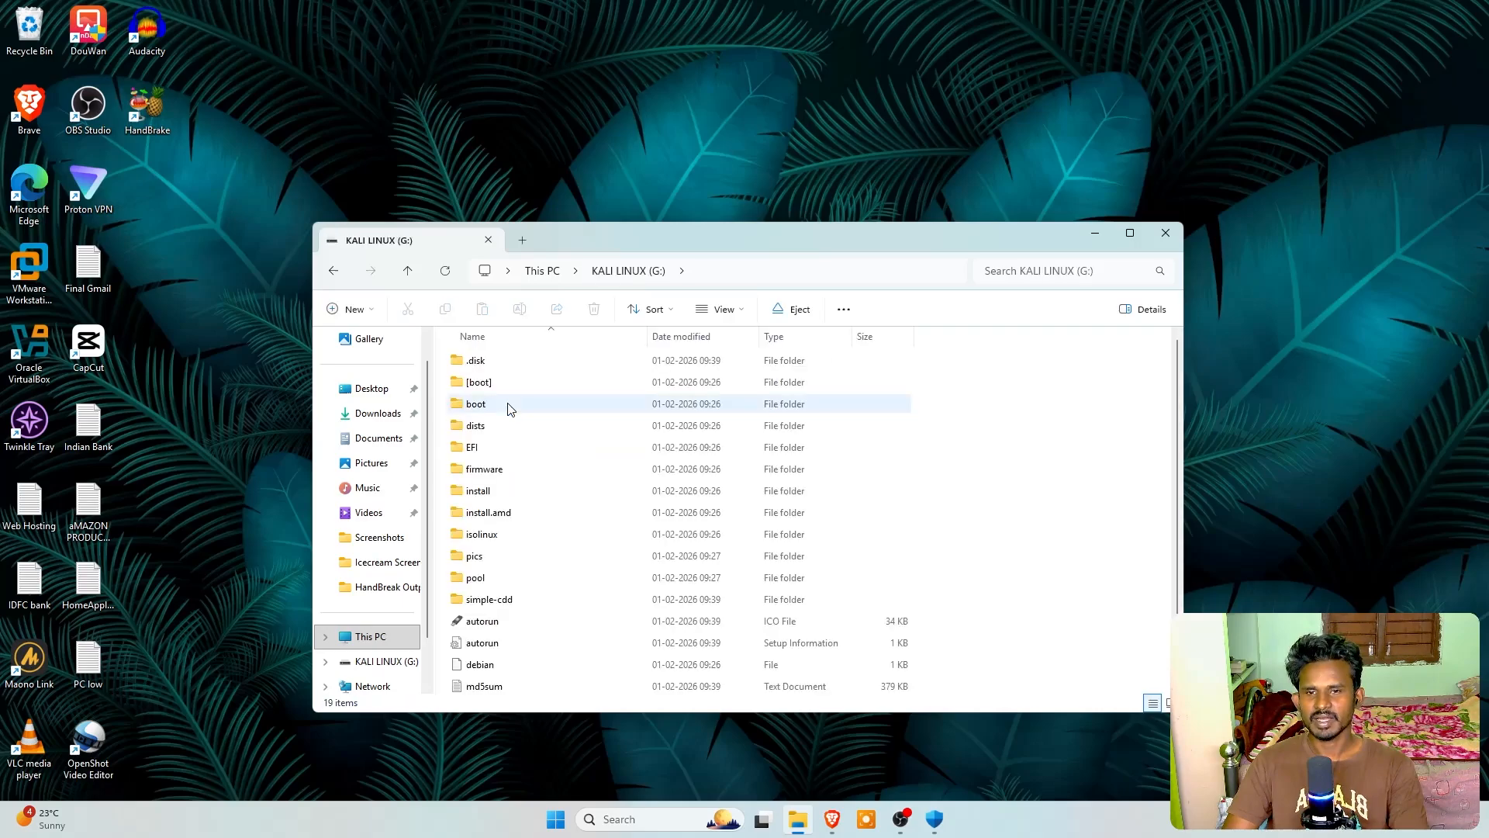
scroll(537, 443, "down", 1)
scroll(532, 442, "up", 2)
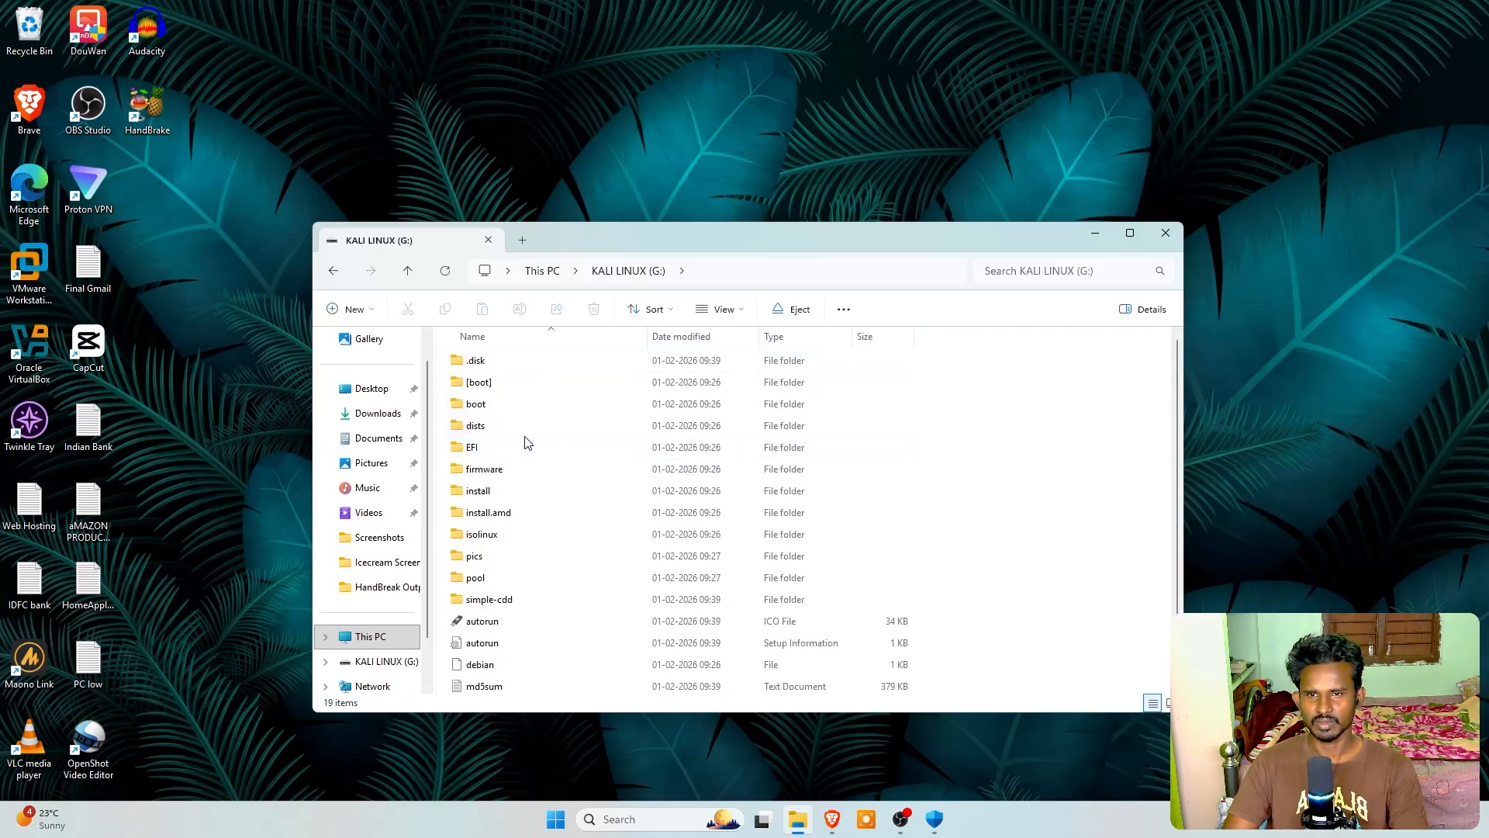
key("alt+Up")
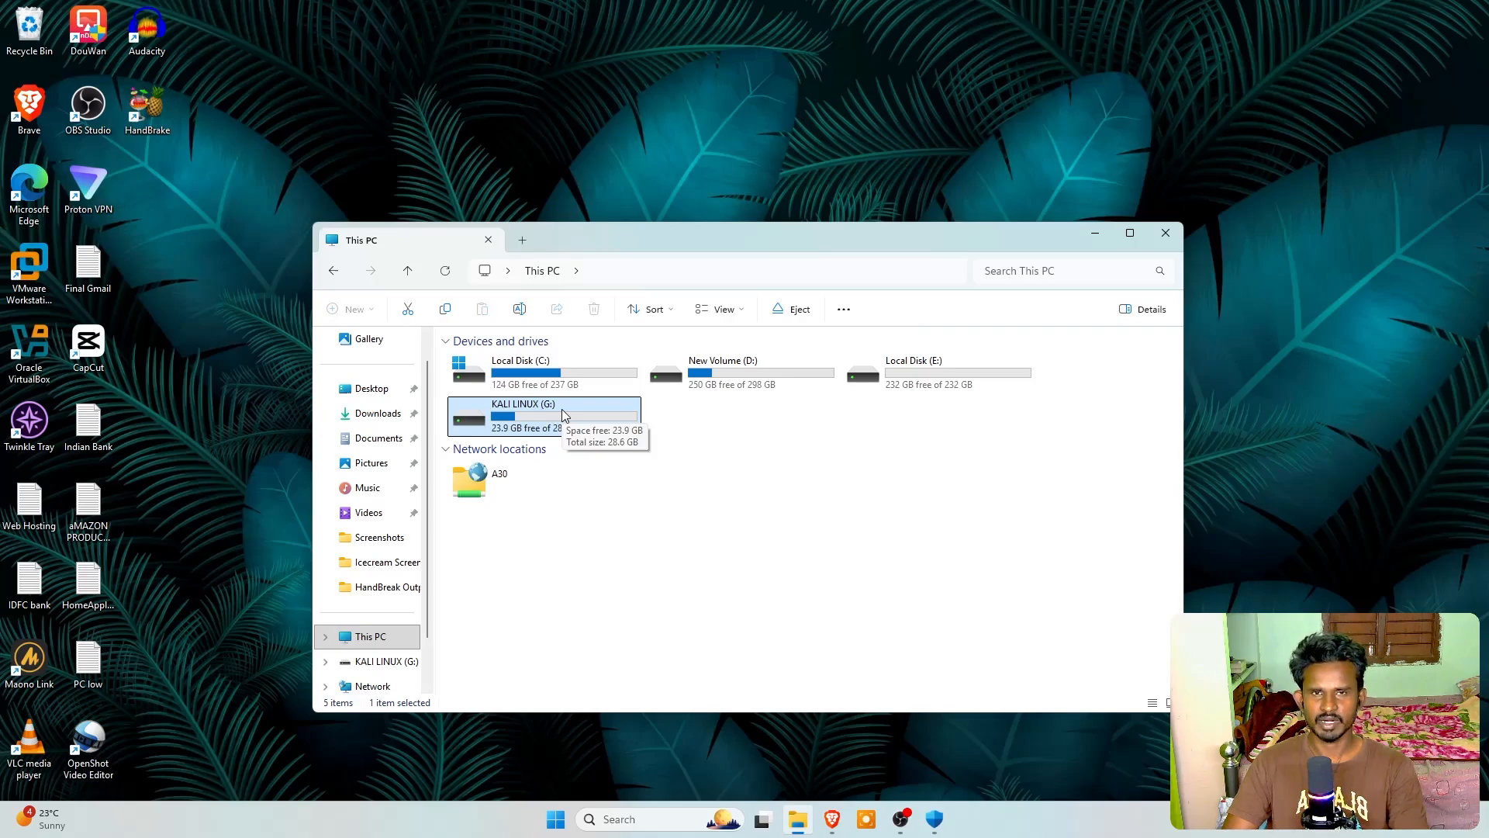
left_click(659, 518)
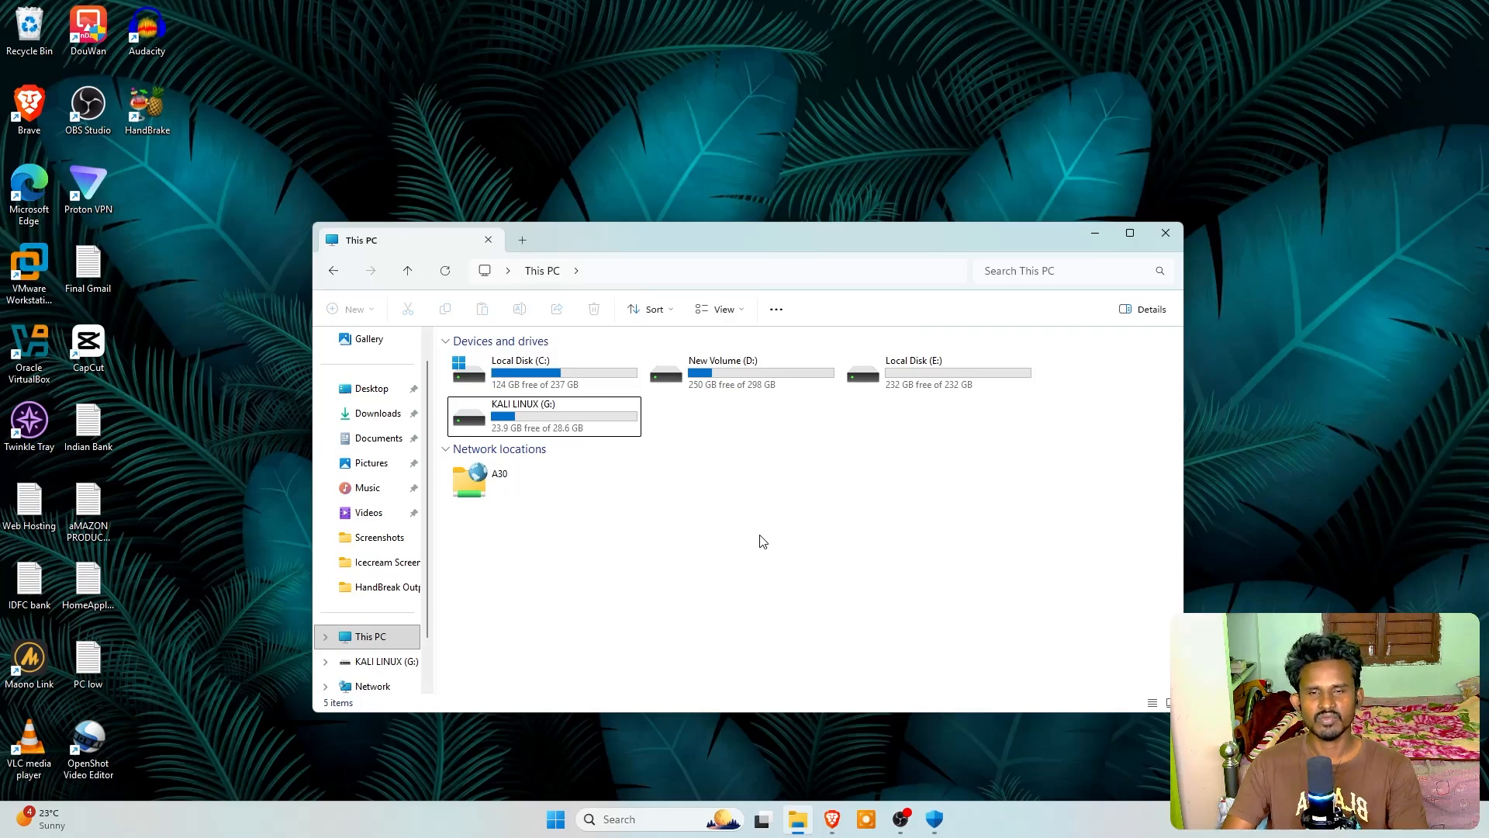
Switch to the Brave browser
left_click(843, 825)
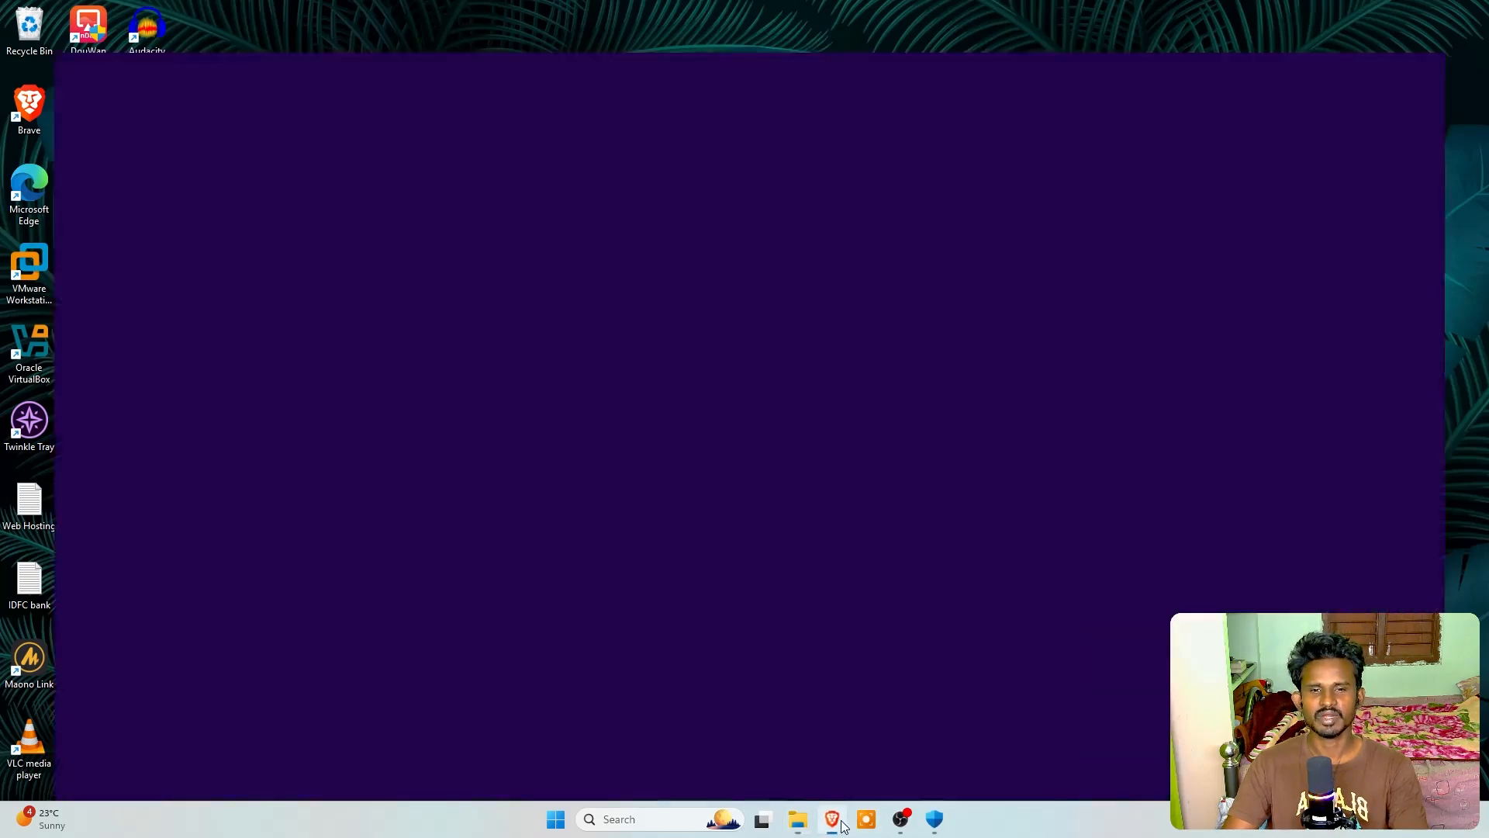